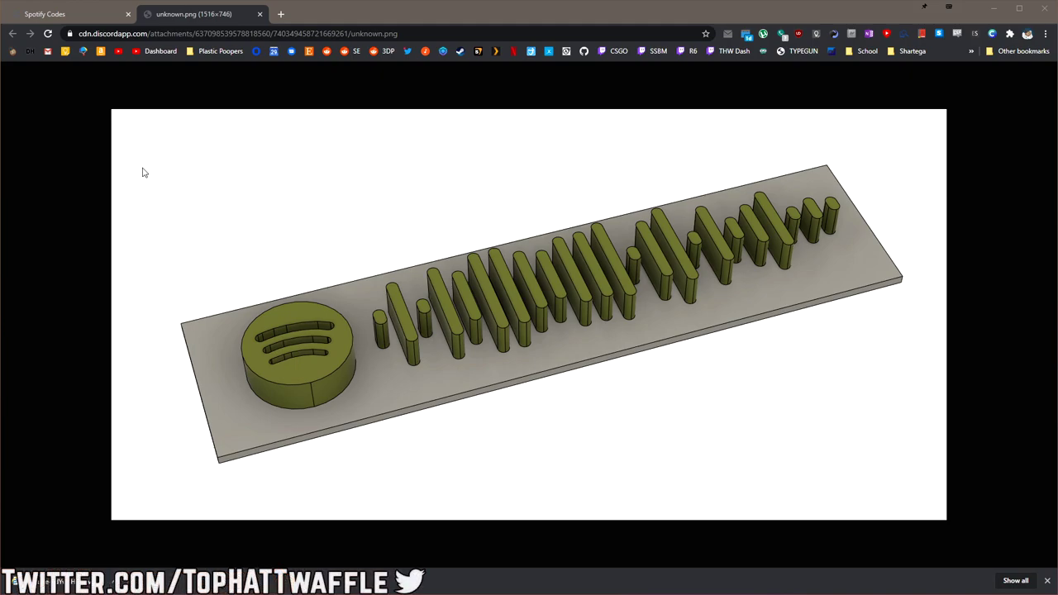
Step: Switch to Spotify and copy the Spotify URI of the liked song ROADS UNTRAVELED
click(72, 14)
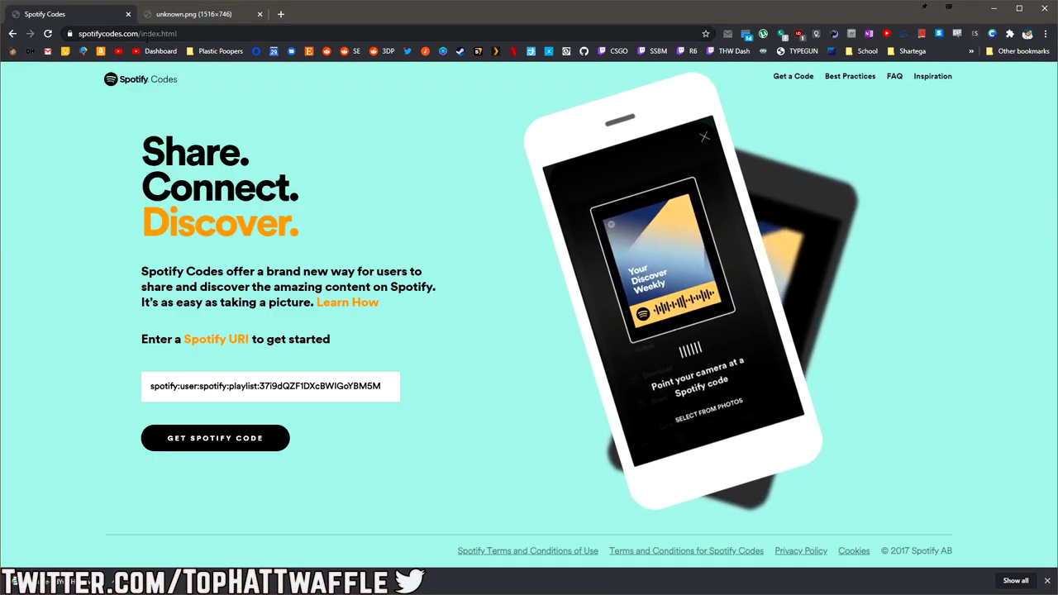
key(alt+Tab)
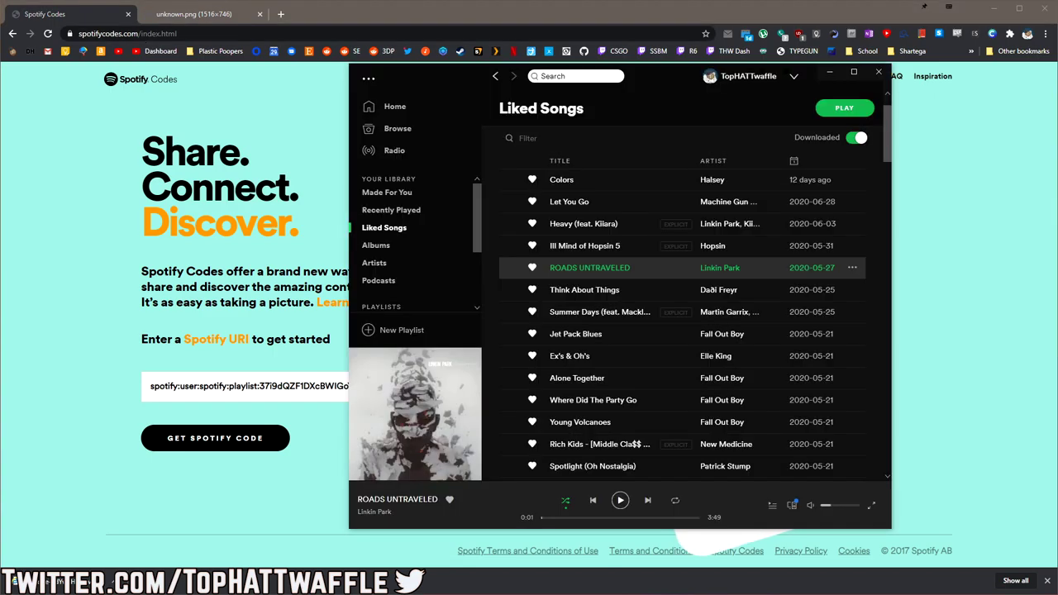
right_click(652, 270)
mouse_move(719, 423)
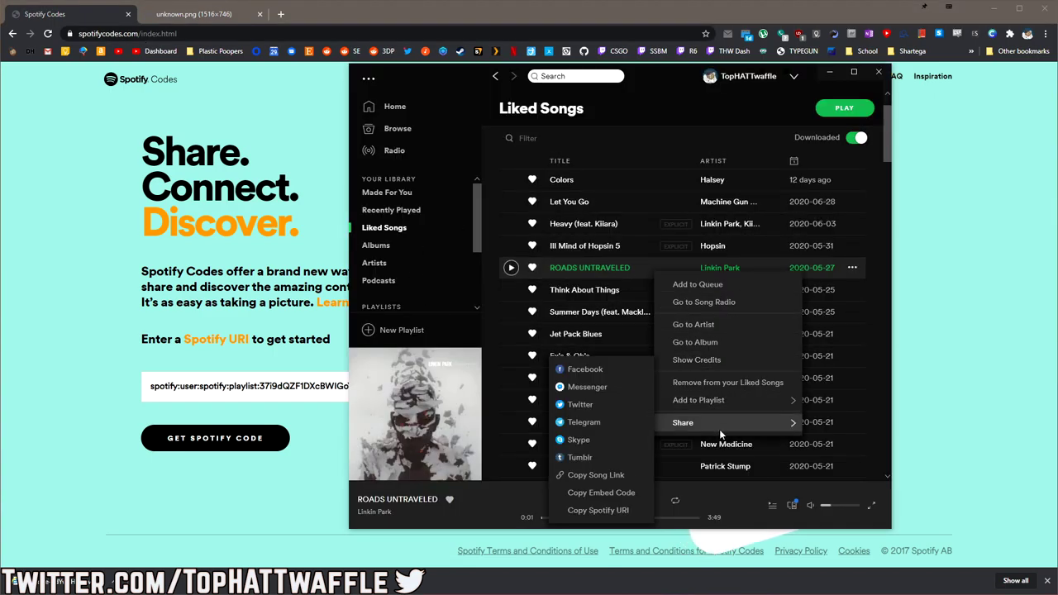
click(602, 510)
Step: Replace the default URI on the Spotify Codes page with the copied song URI and generate its code
triple_click(146, 395)
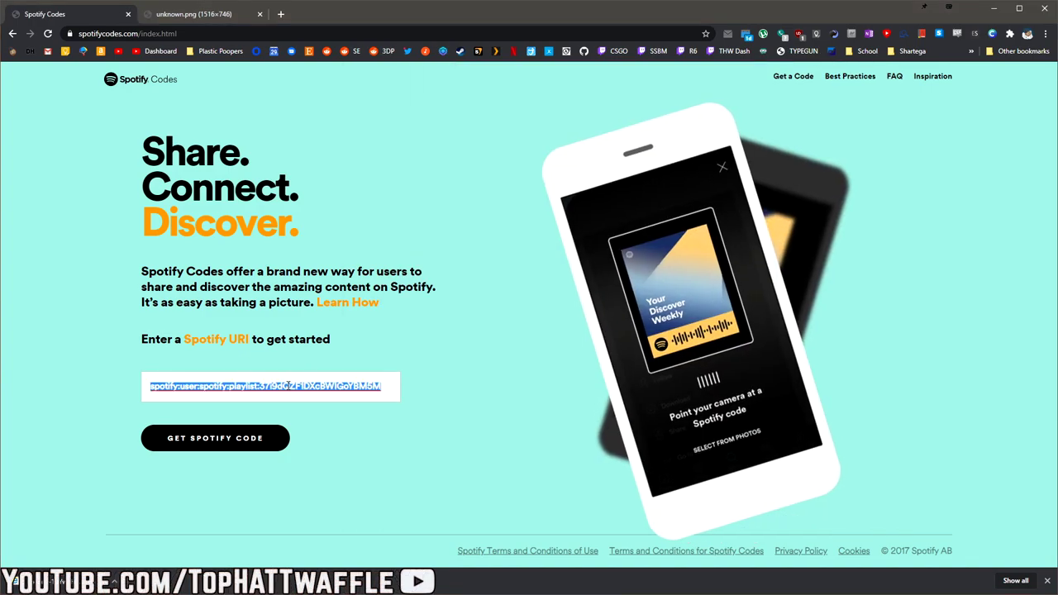
key(ctrl+v)
click(190, 442)
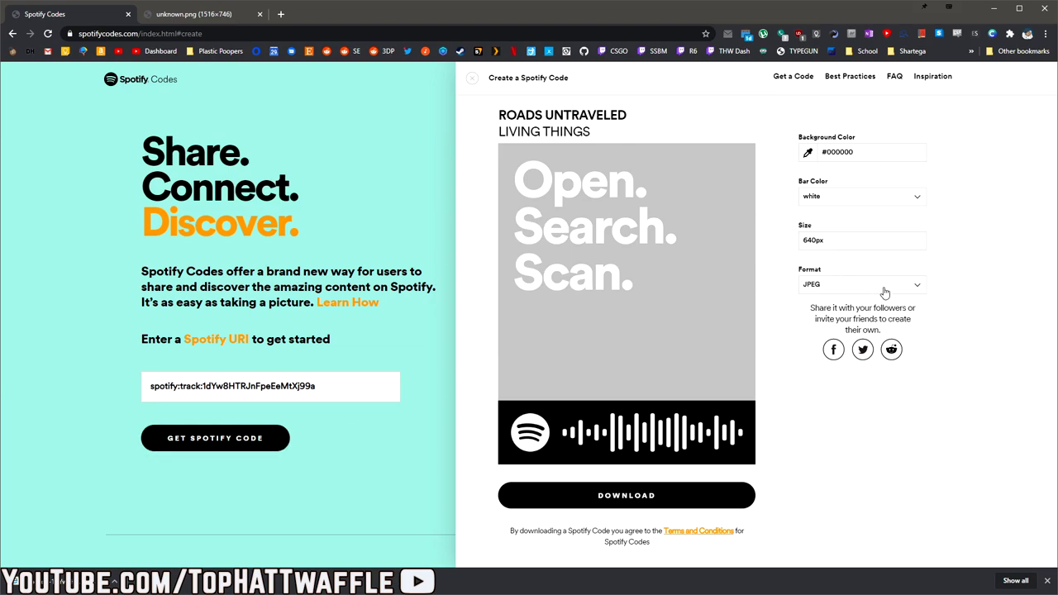
Step: Set the Spotify code's format to SVG and download the file to the Desktop
click(877, 286)
click(828, 304)
click(640, 491)
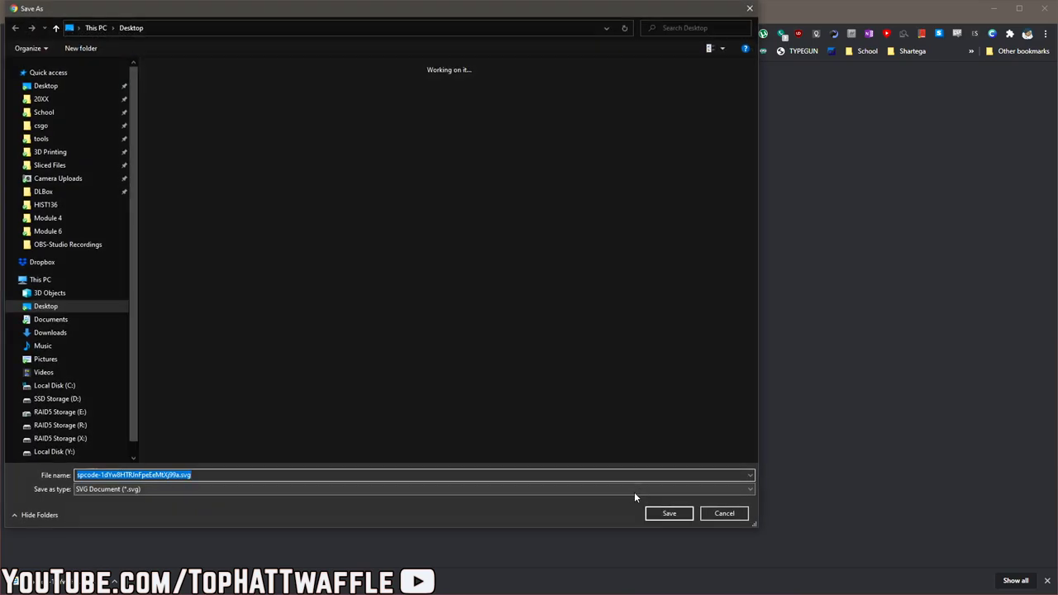
click(667, 511)
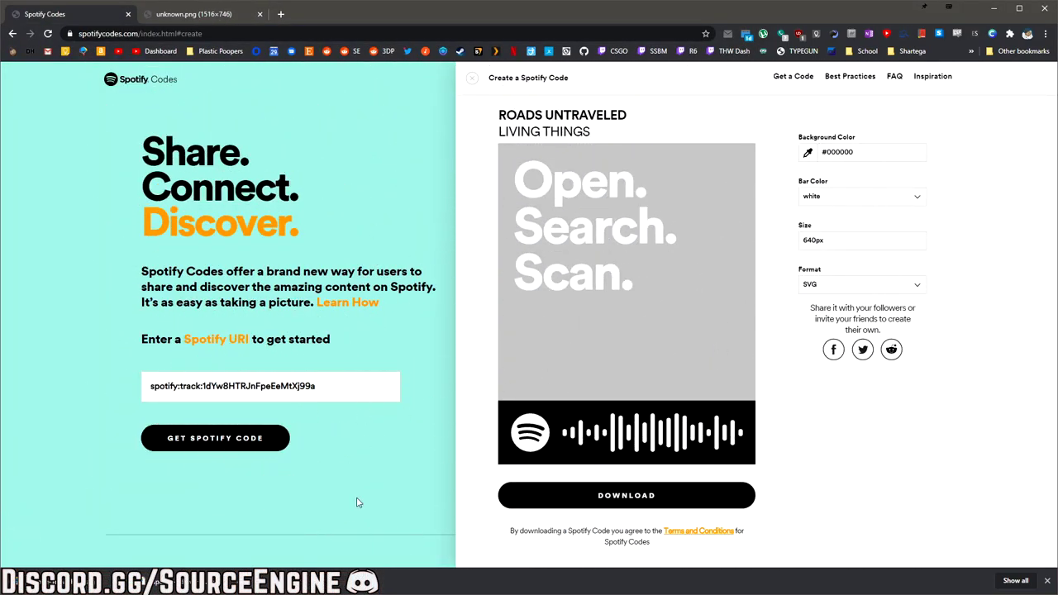
Step: Switch to Fusion 360 and insert the downloaded Spotify code SVG on the horizontal XY origin plane
key(alt+Tab)
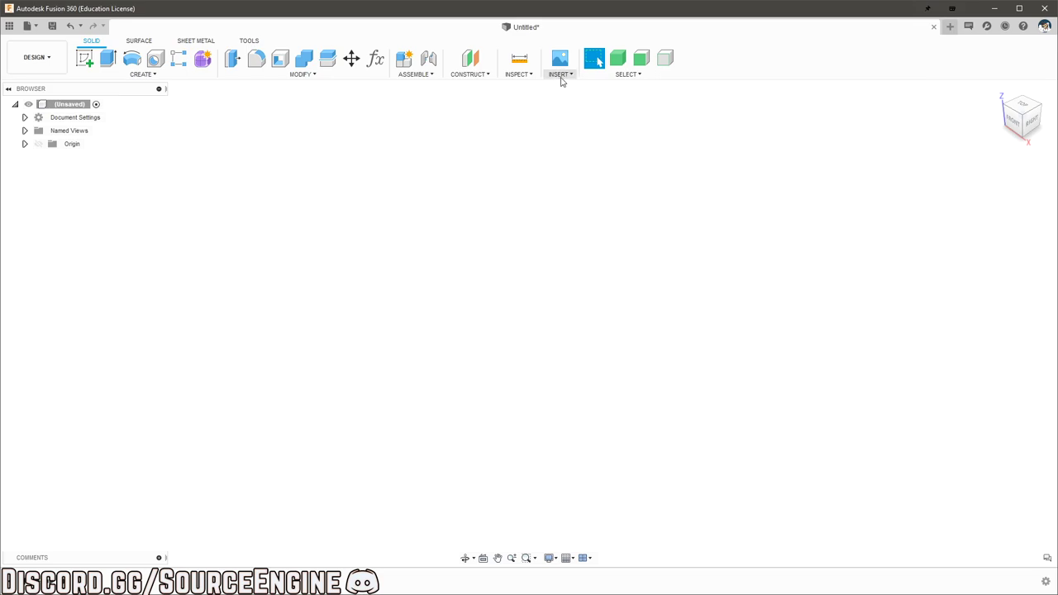
click(561, 76)
click(626, 139)
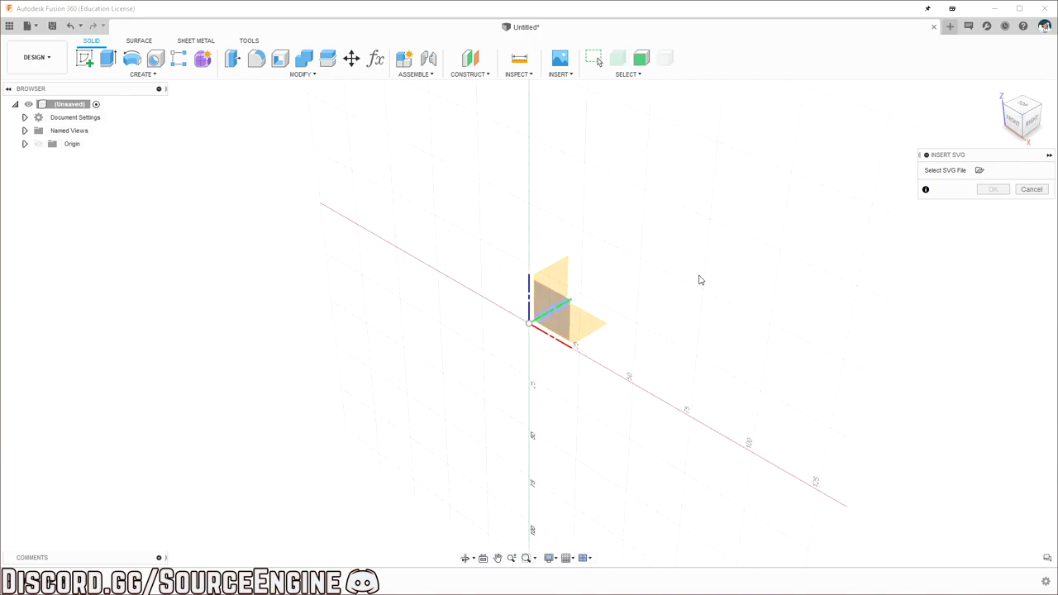
click(591, 331)
click(977, 174)
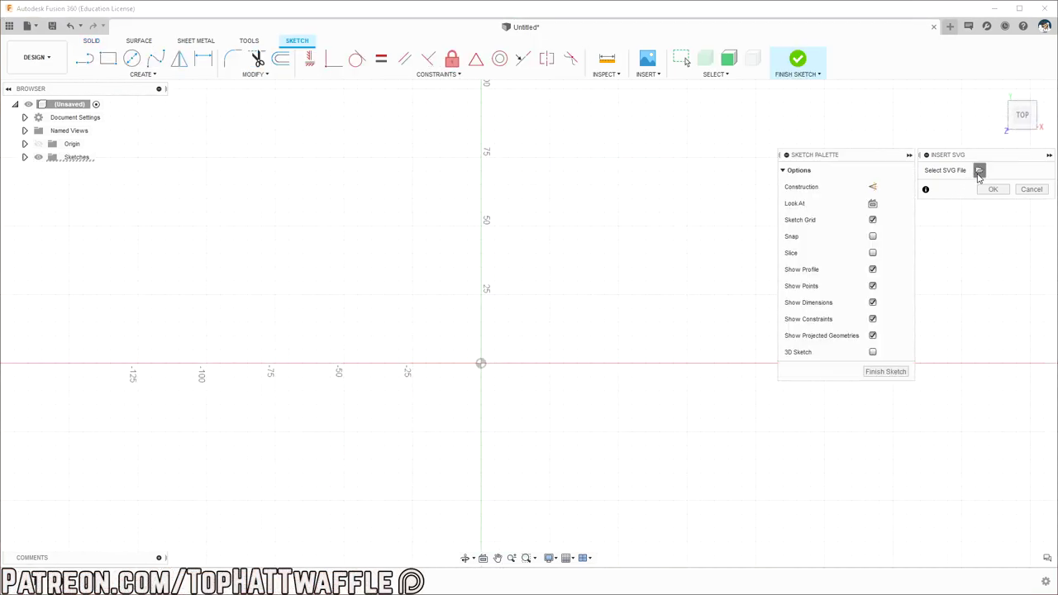
double_click(139, 97)
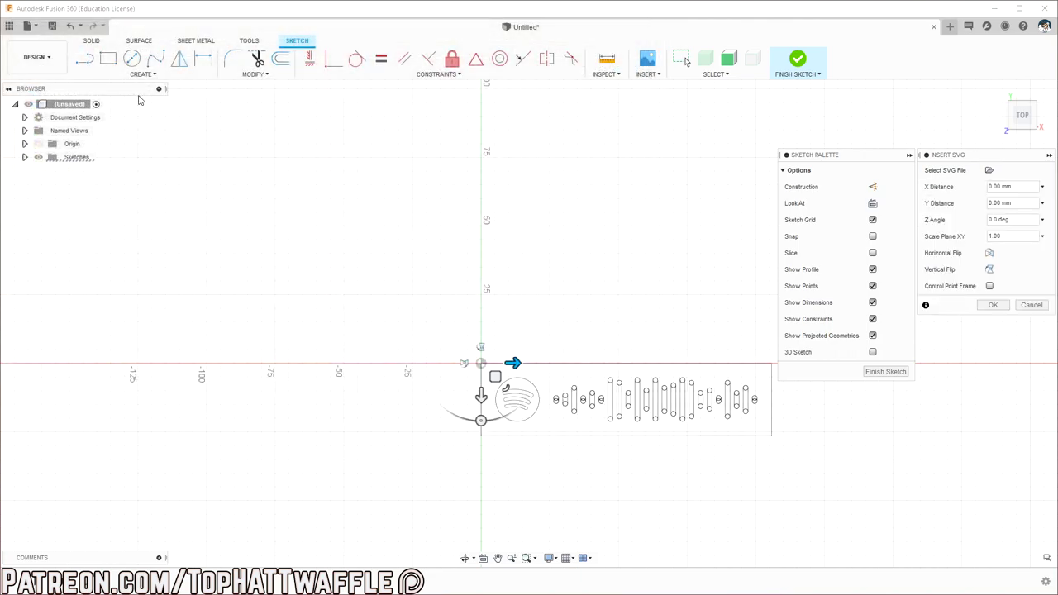
Step: Try the vertical and horizontal flips on the imported SVG and accept its insertion at the origin with scale 1.00
middle_drag(627, 352, 531, 282)
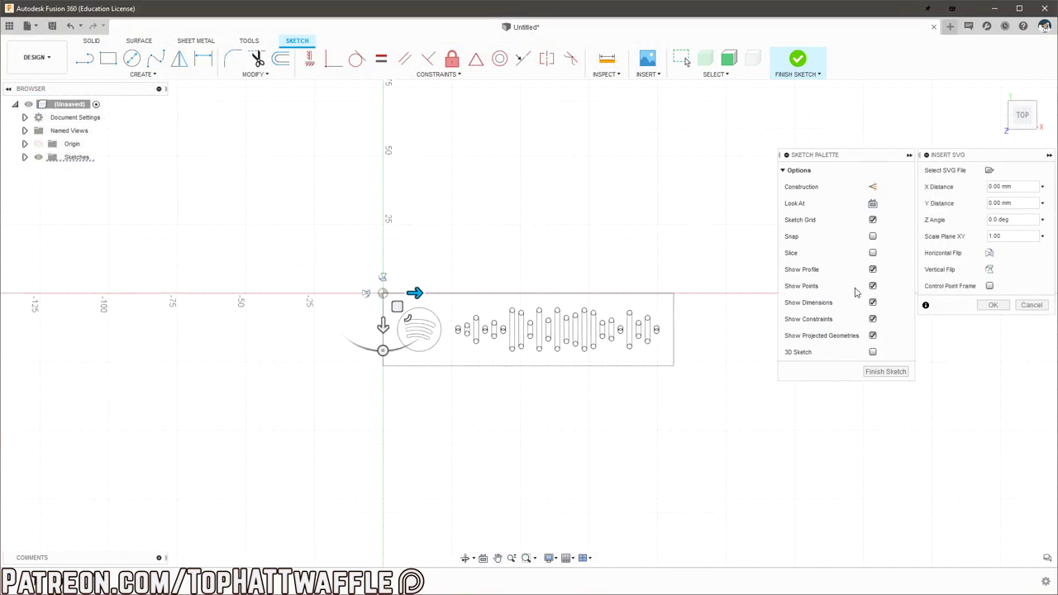
click(989, 270)
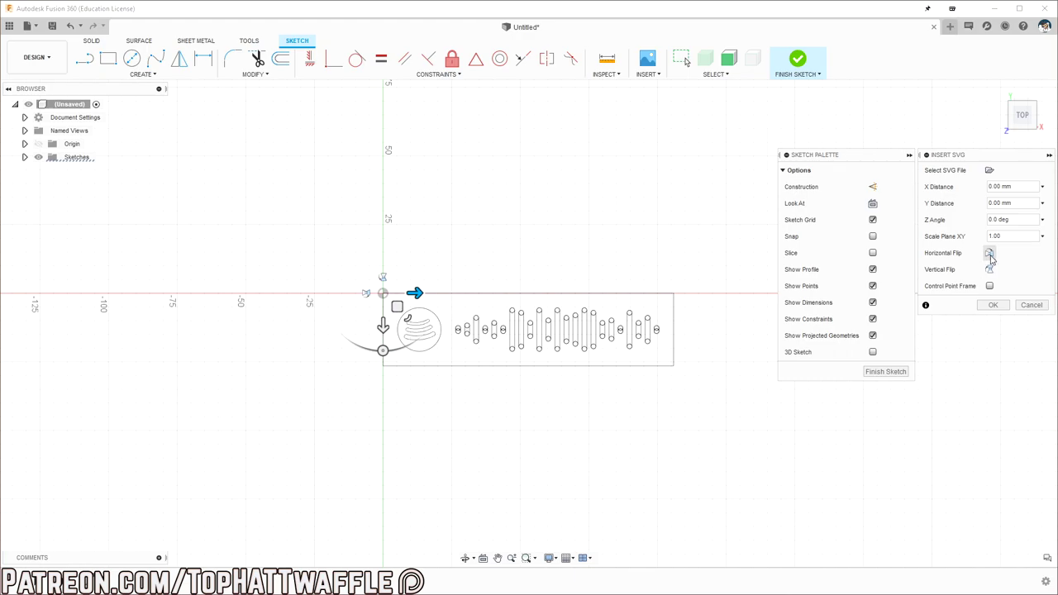
click(990, 255)
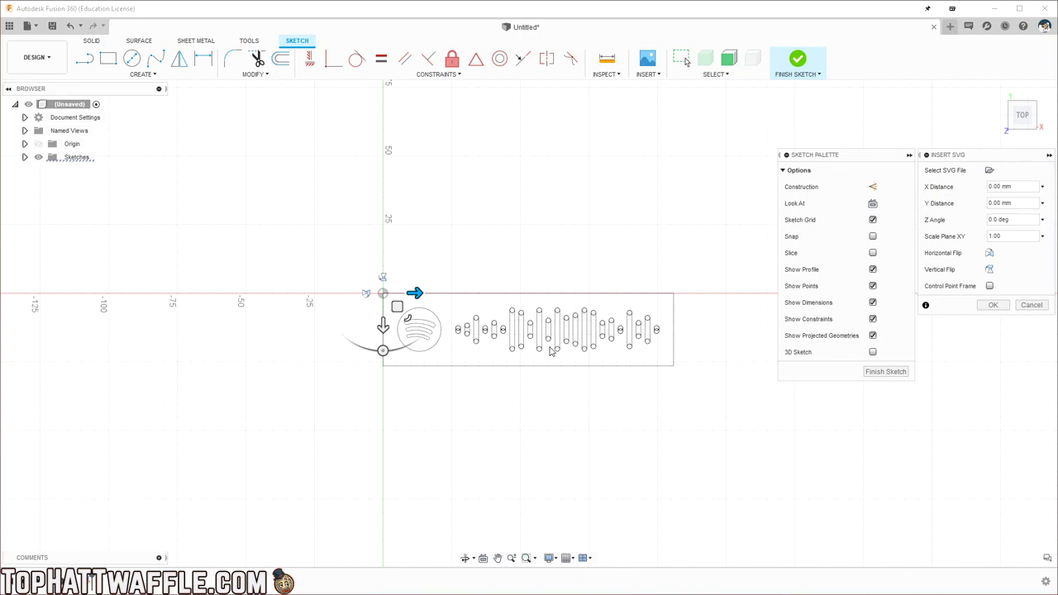
click(994, 305)
Step: Examine the Spotify logo's arc-shaped slots up close for gaps that keep their profiles open
middle_drag(506, 335, 617, 320)
scroll(599, 367, up, 5)
scroll(600, 367, up, 1)
middle_drag(719, 431, 568, 507)
scroll(687, 506, down, 1)
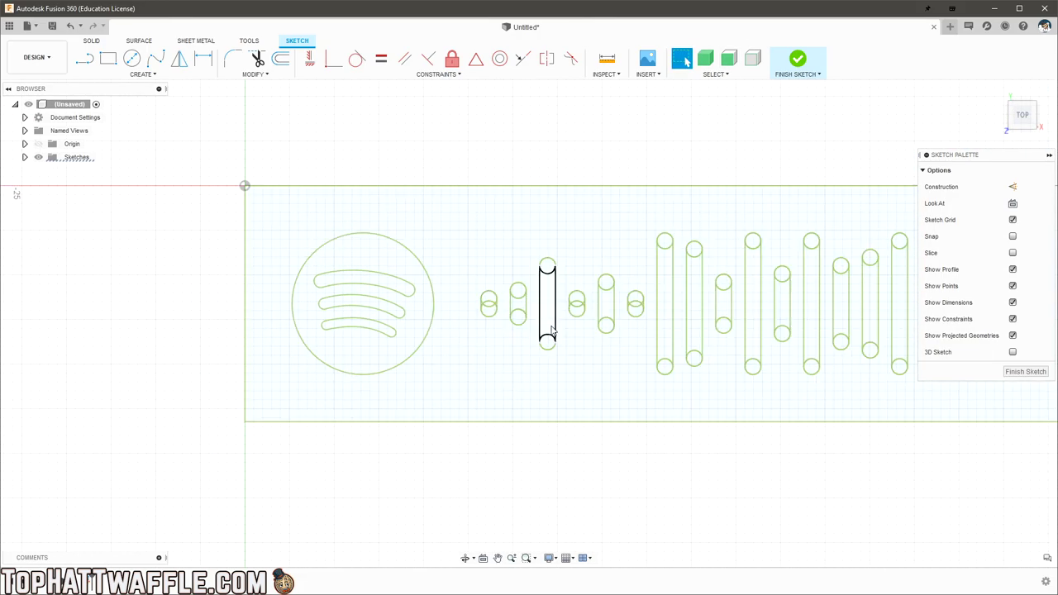
scroll(545, 306, up, 6)
scroll(470, 265, down, 5)
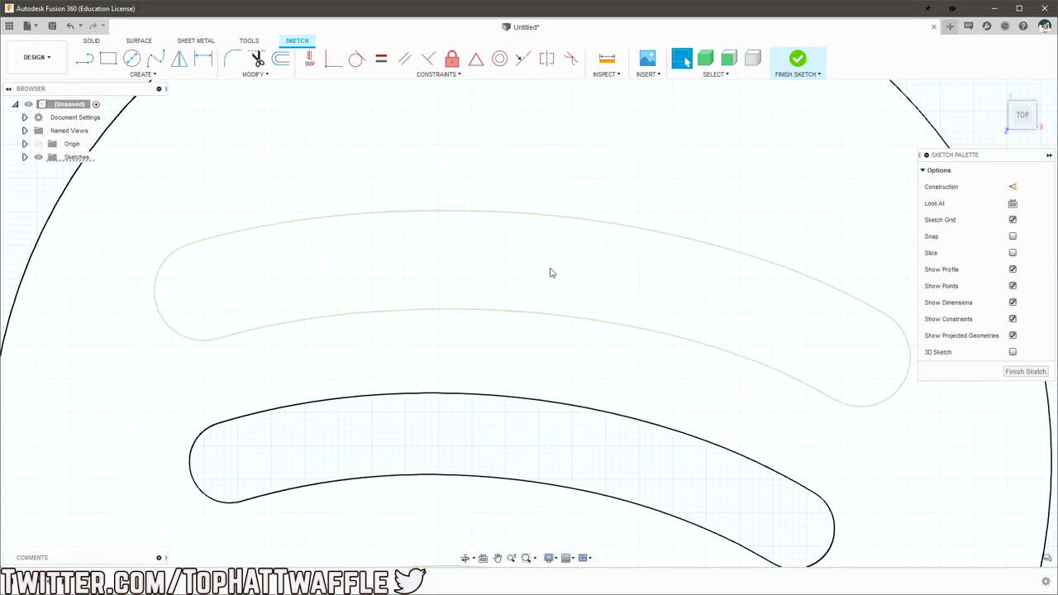
scroll(710, 351, up, 8)
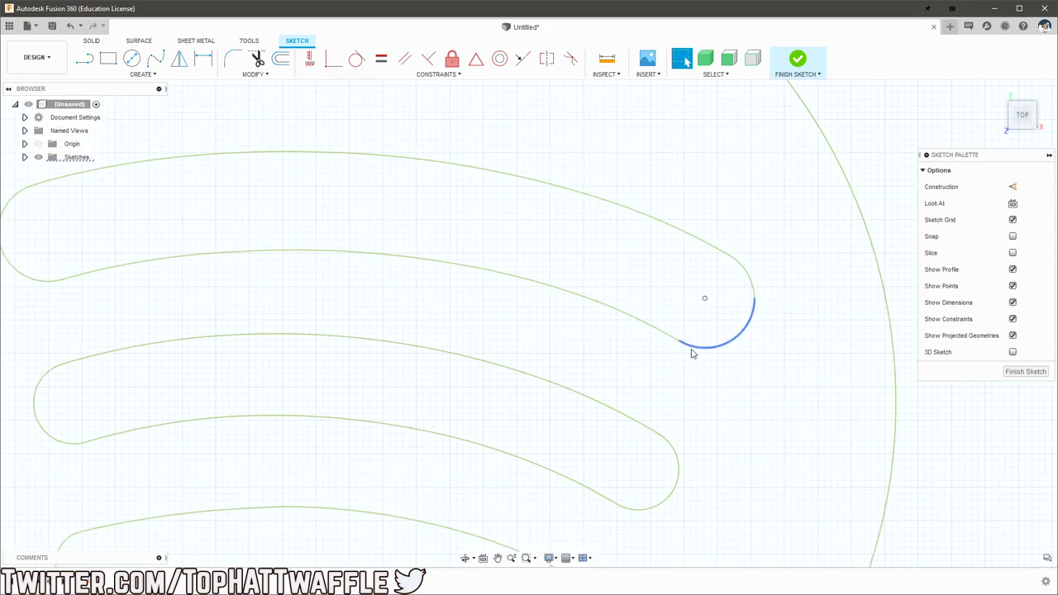
scroll(653, 306, down, 8)
scroll(575, 387, up, 6)
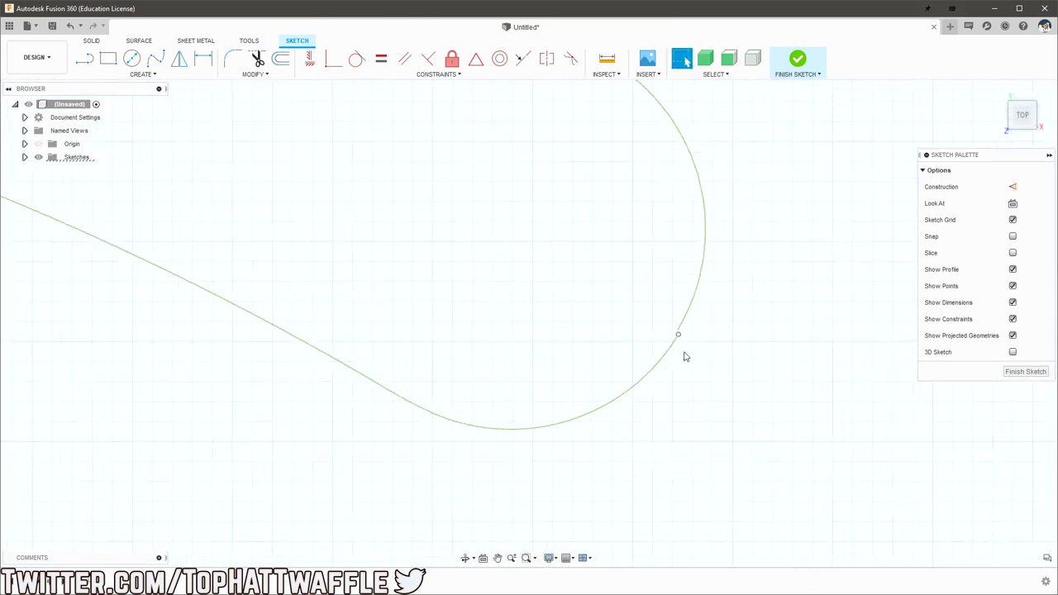
scroll(736, 260, down, 6)
scroll(739, 278, up, 8)
scroll(637, 311, up, 2)
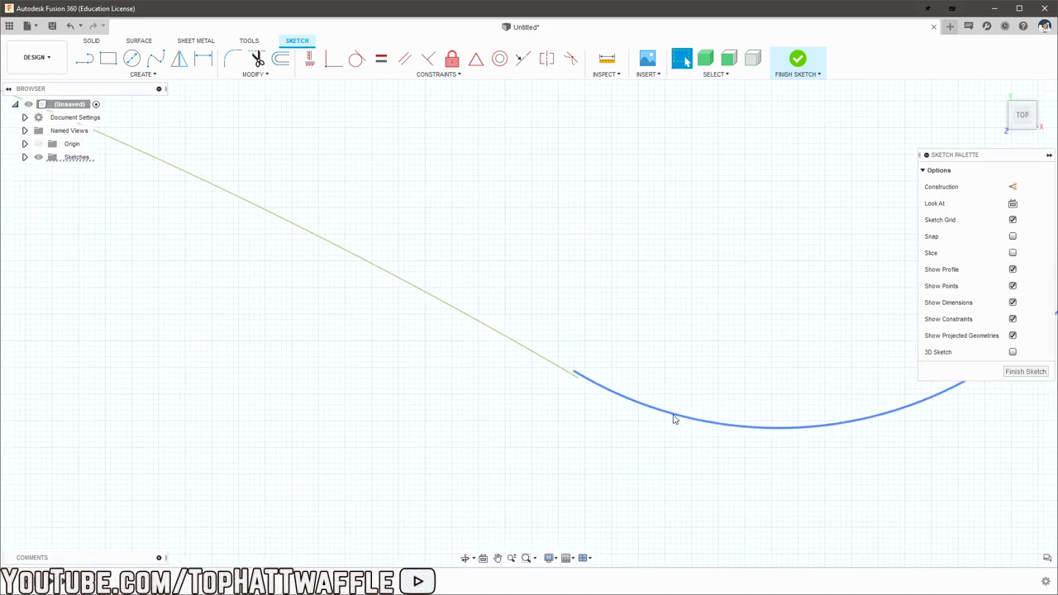
Step: Hide the sketch profiles and unfix the lower edge curve and end arc at the right end of the logo's top slot
click(1012, 270)
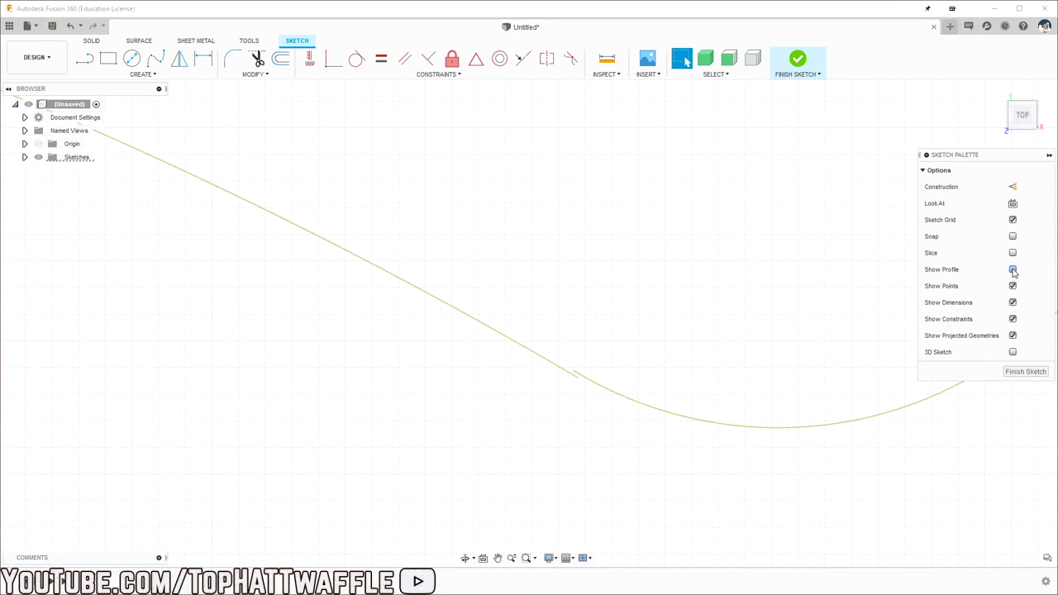
click(600, 389)
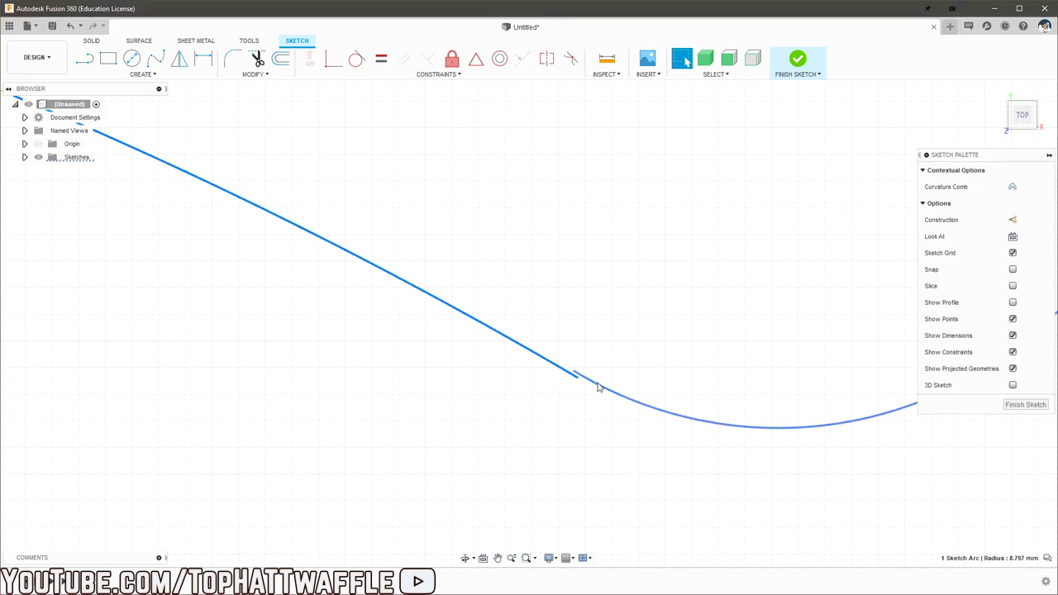
ctrl+click(597, 384)
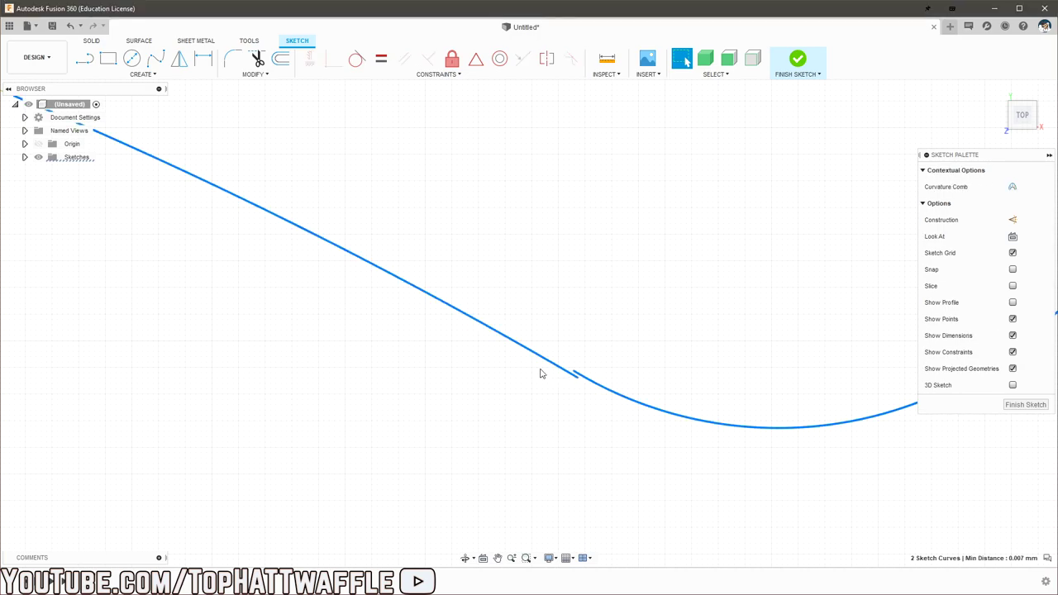
right_click(584, 380)
click(743, 488)
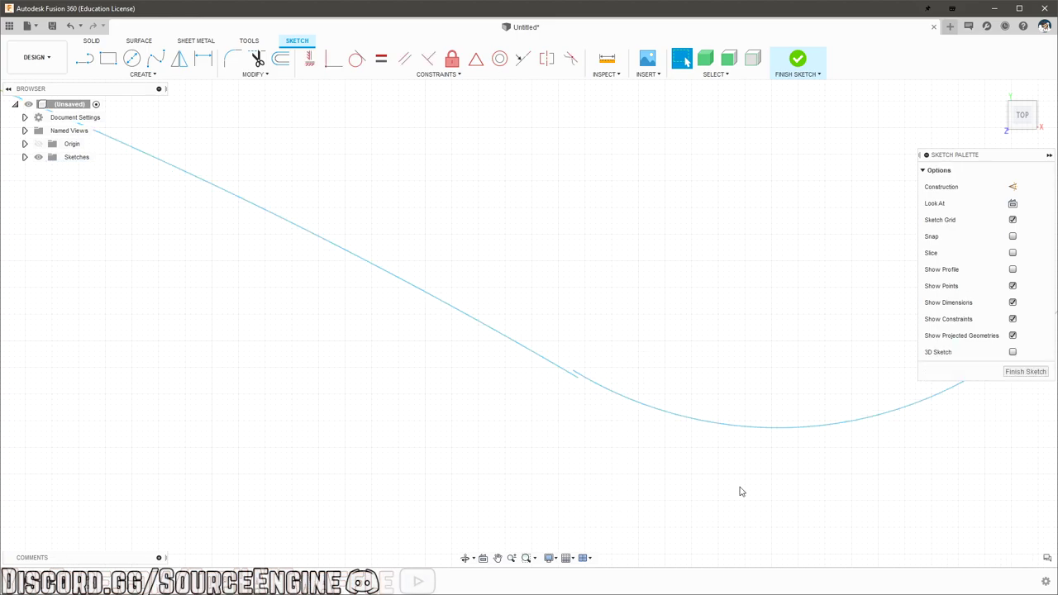
scroll(580, 324, down, 3)
mouse_move(563, 248)
middle_down()
mouse_move(597, 383)
mouse_move(581, 345)
middle_up()
middle_drag(763, 350, 771, 300)
scroll(614, 366, up, 3)
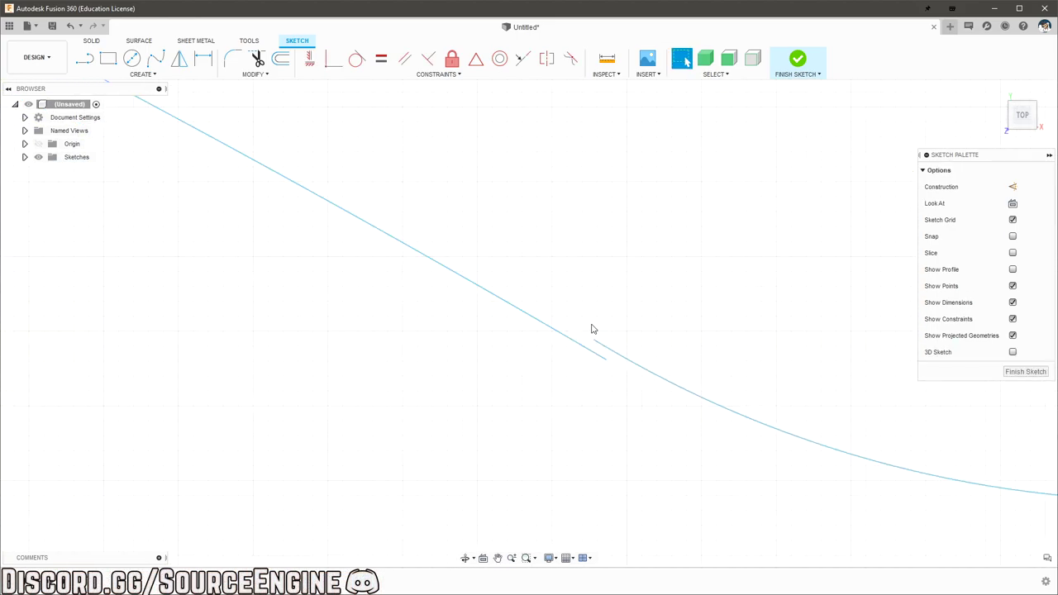
Step: Join the open endpoints of the top slot's lower edge and end arc with a Coincident constraint, and show profiles again
click(328, 62)
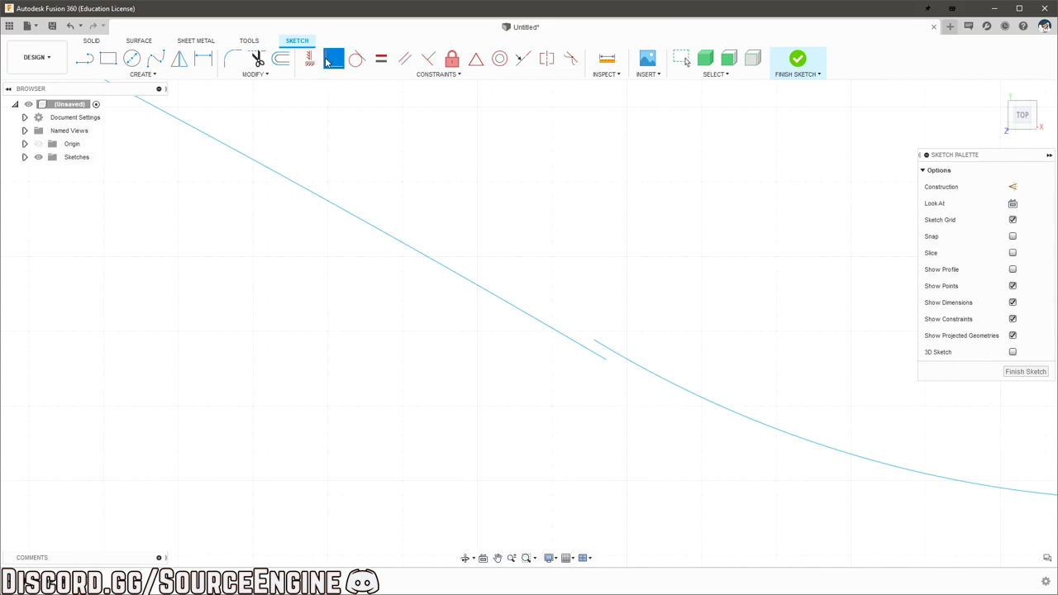
click(605, 361)
click(594, 342)
scroll(479, 378, down, 5)
key(Escape)
scroll(652, 338, down, 8)
scroll(761, 334, up, 5)
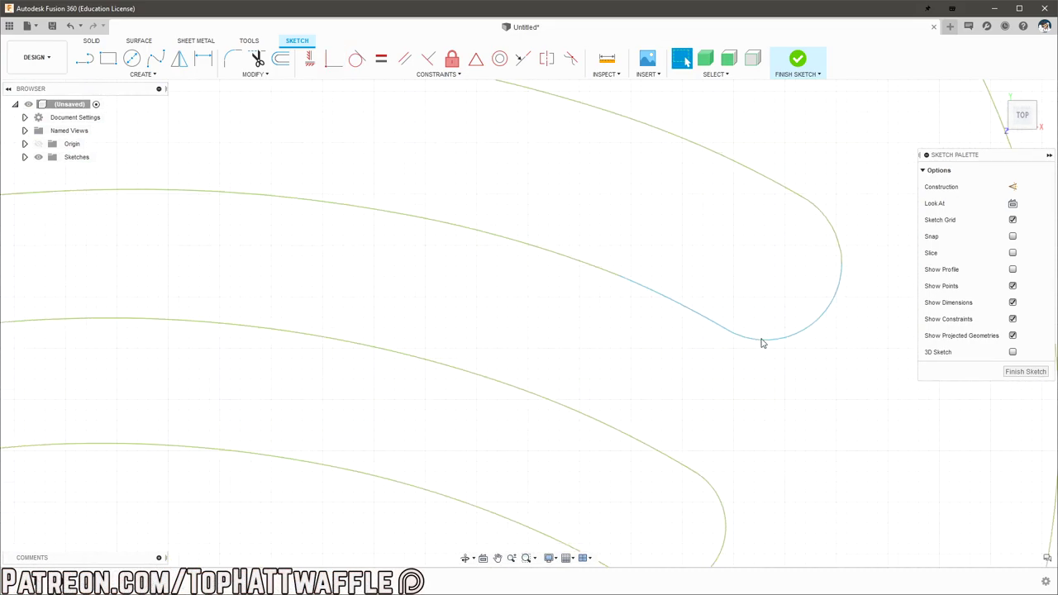
click(1012, 269)
scroll(704, 295, down, 5)
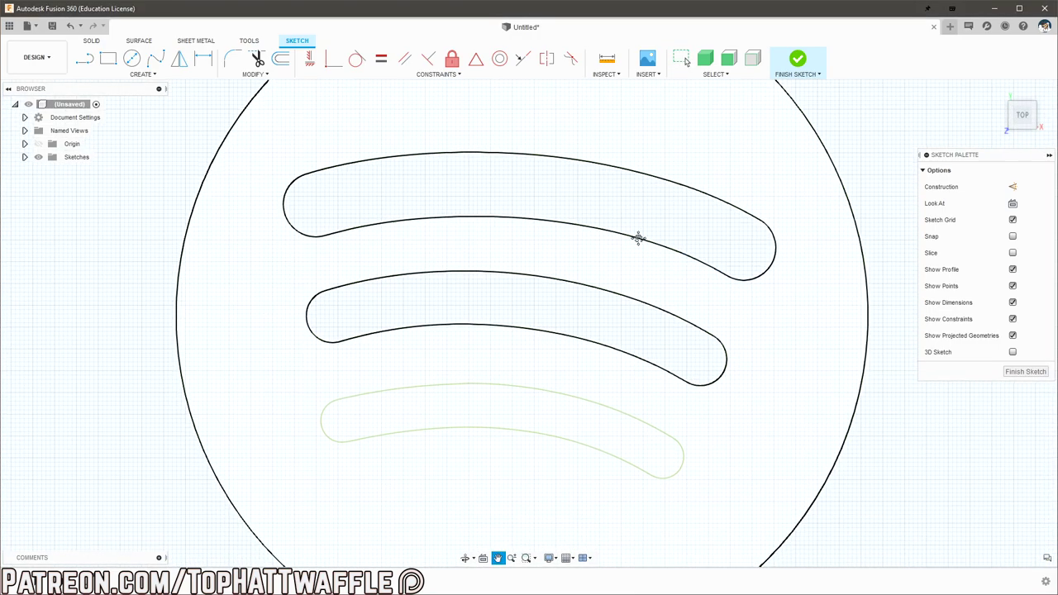
Step: Unfix the two arcs that fail to meet at the right rounded end of the logo's bottom slot
scroll(661, 338, up, 8)
scroll(656, 357, up, 3)
click(661, 286)
shift+click(656, 311)
right_click(656, 313)
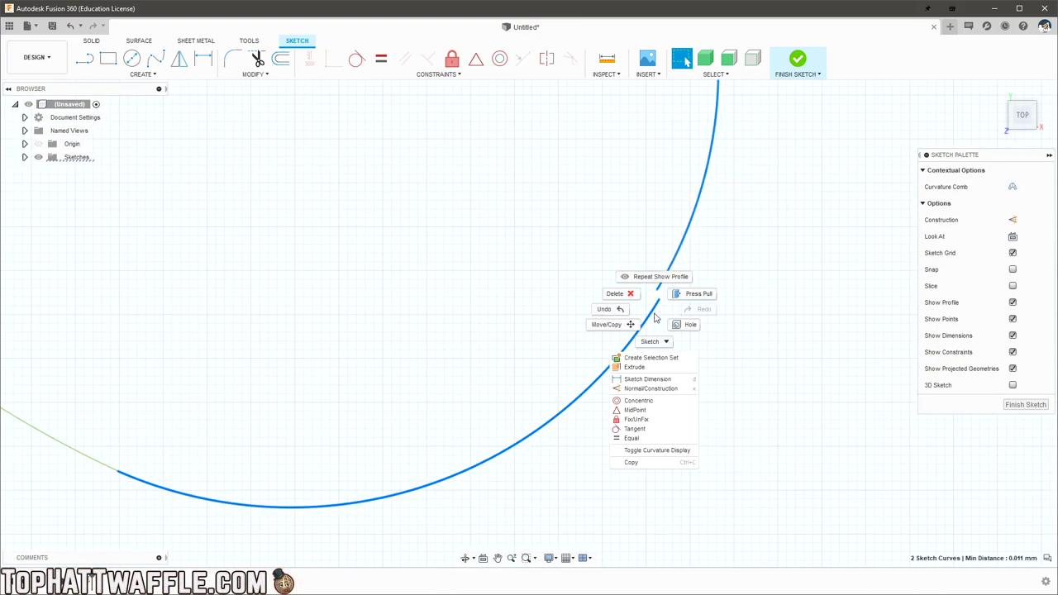
click(671, 424)
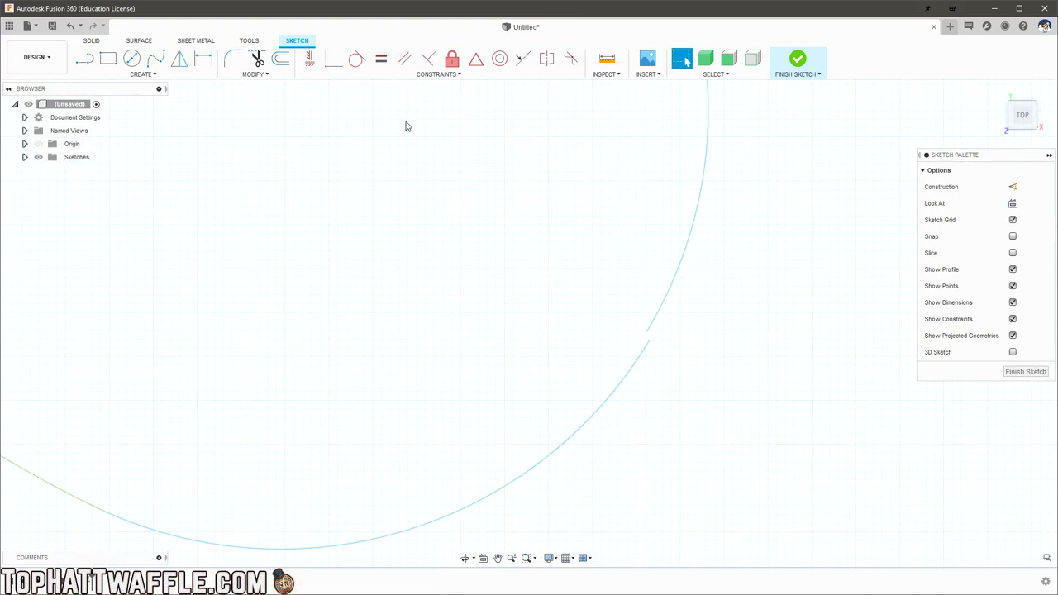
Step: Close the gap in the bottom slot's right end with a Coincident constraint between the arc endpoints and finish the sketch
click(333, 57)
click(649, 343)
click(646, 332)
key(Escape)
scroll(730, 395, down, 4)
scroll(730, 399, down, 2)
scroll(620, 371, down, 5)
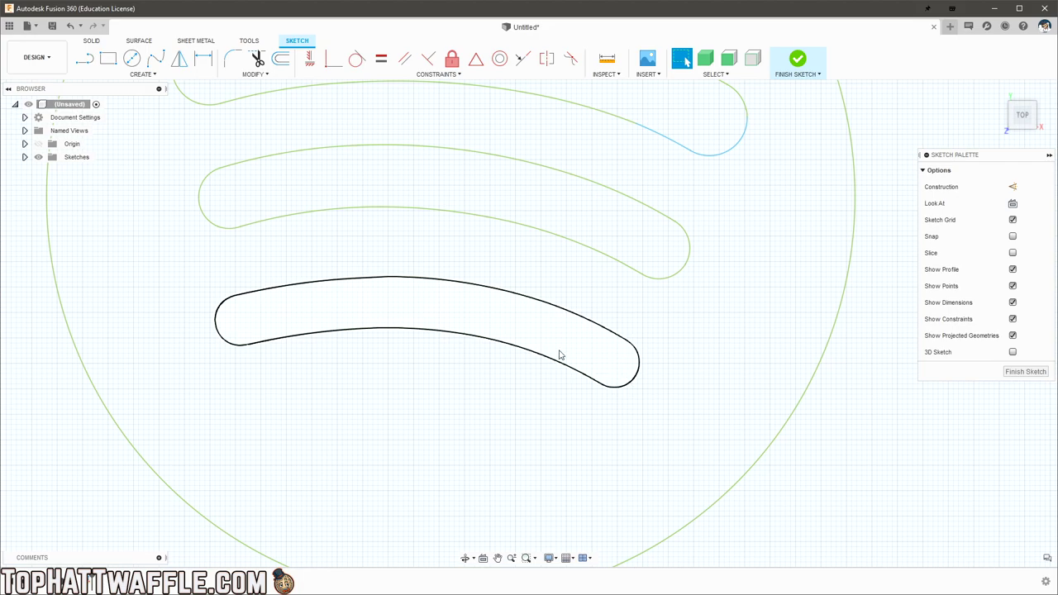
click(1025, 371)
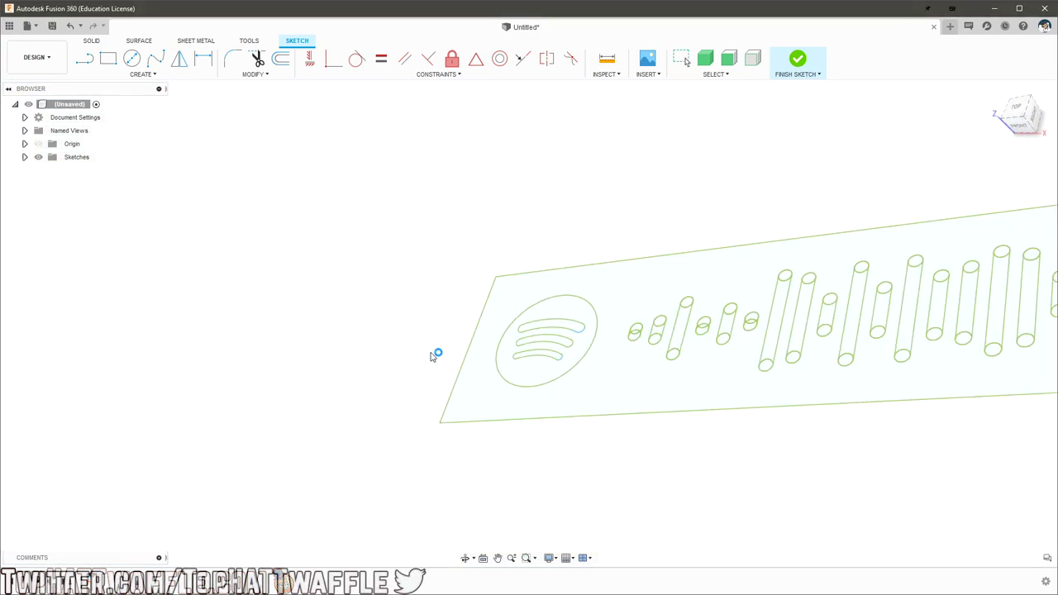
Step: Start an Extrude on the Spotify code sketch, viewed straight from above
click(1021, 108)
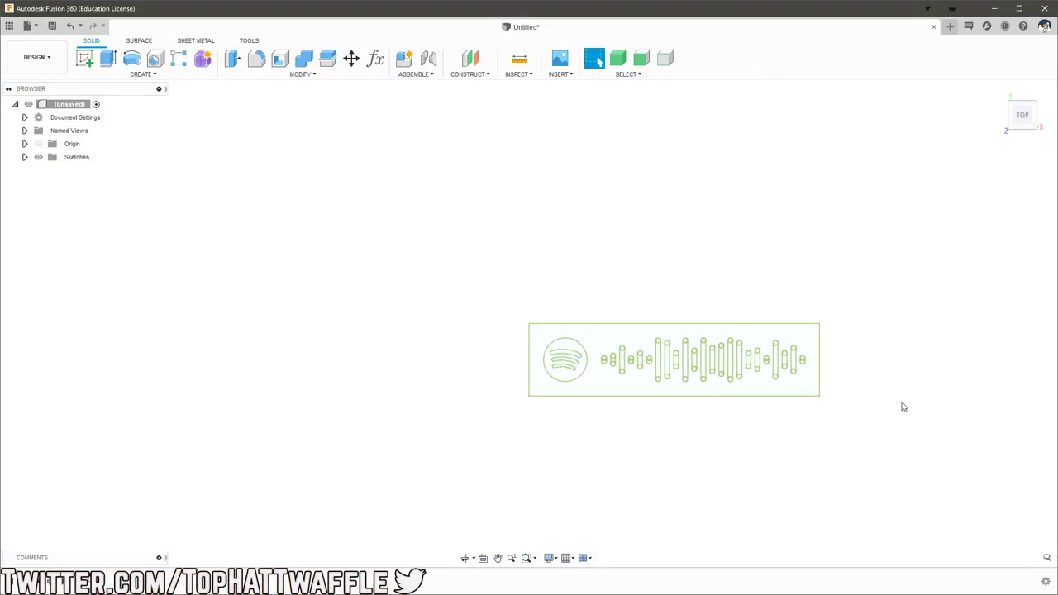
click(106, 58)
scroll(458, 337, down, 3)
scroll(460, 337, up, 5)
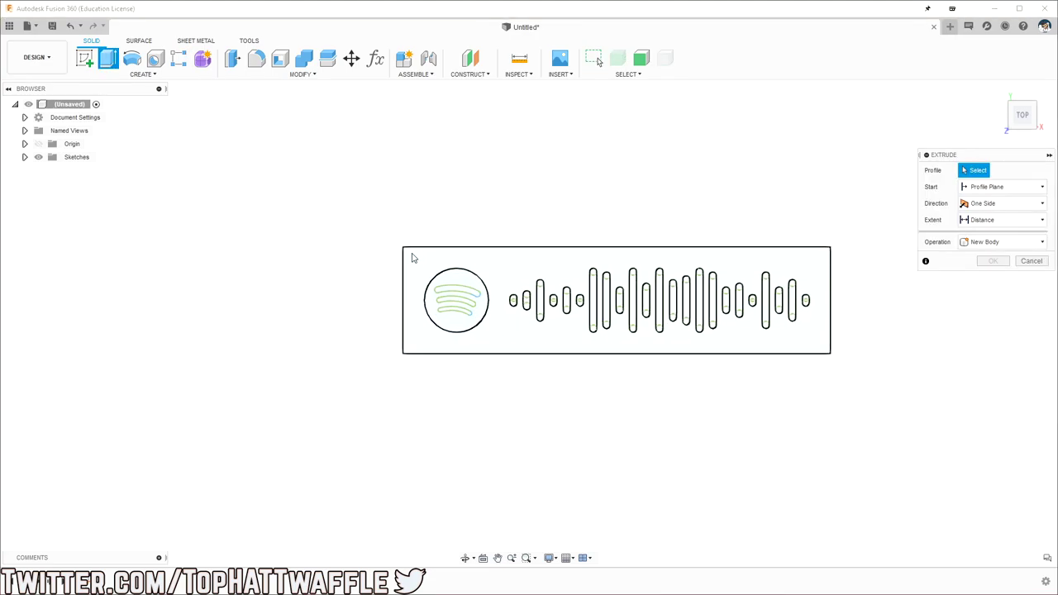
mouse_move(413, 258)
mouse_down()
mouse_move(478, 304)
mouse_move(820, 347)
mouse_move(488, 276)
mouse_move(724, 338)
mouse_move(412, 260)
mouse_move(605, 322)
mouse_move(821, 354)
mouse_move(812, 339)
mouse_move(822, 351)
mouse_move(805, 348)
mouse_move(818, 350)
mouse_up()
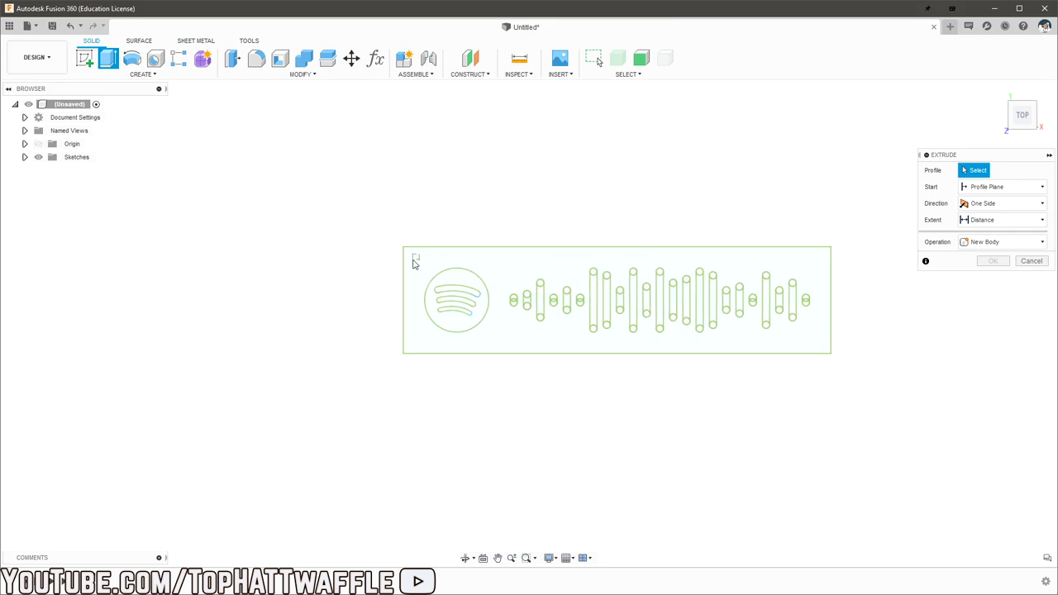
mouse_move(857, 145)
mouse_down()
mouse_move(814, 166)
mouse_move(526, 216)
mouse_move(803, 259)
mouse_up()
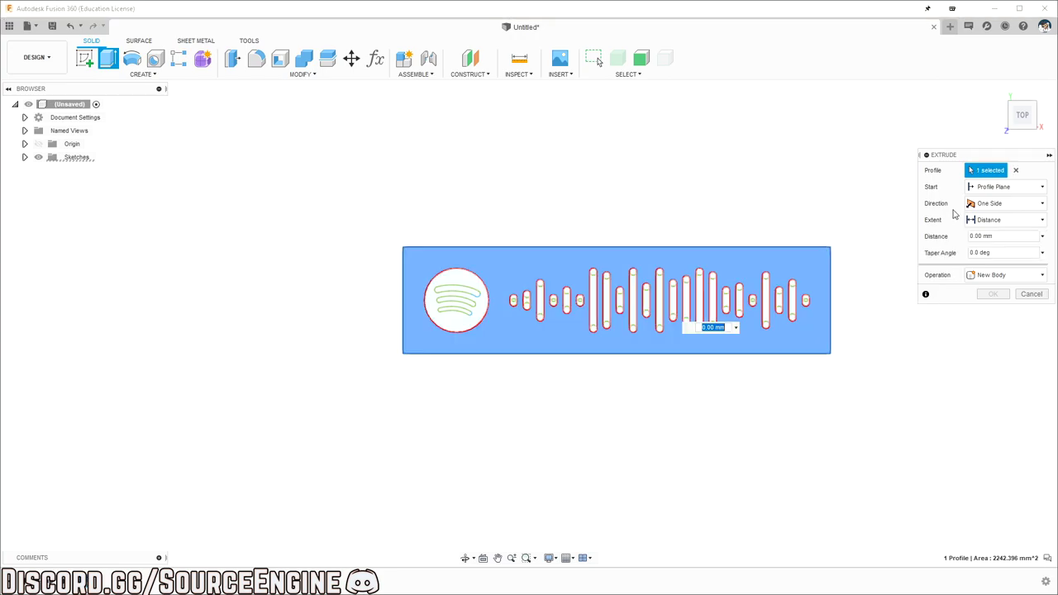
click(1016, 171)
mouse_move(817, 220)
mouse_down()
mouse_move(851, 265)
mouse_move(829, 256)
mouse_move(846, 267)
mouse_move(857, 257)
mouse_move(835, 254)
mouse_up()
click(1015, 171)
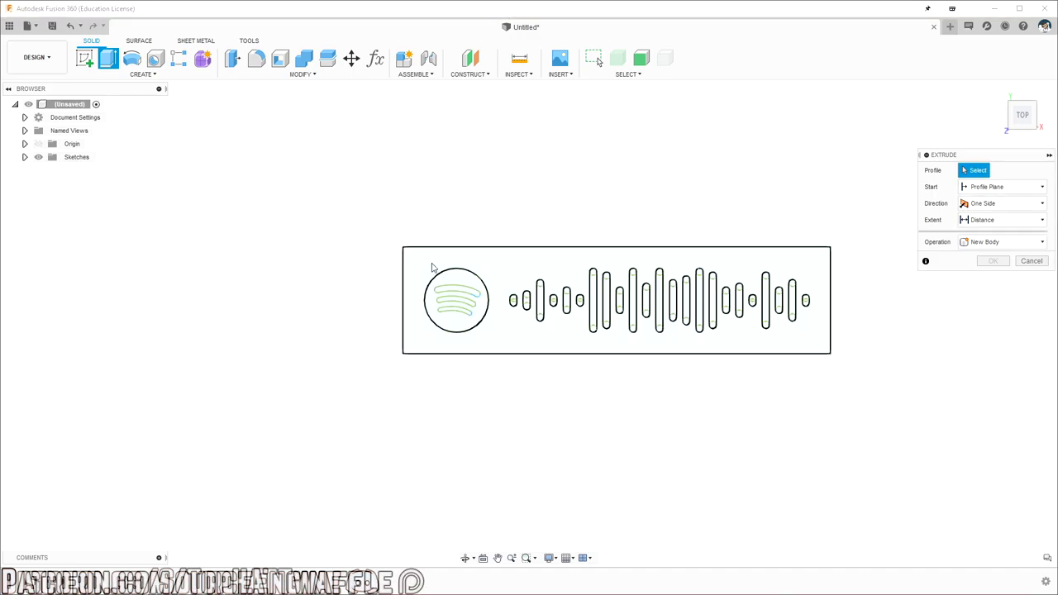
Step: Extrude the logo disc and all the bars 5 mm, leaving out the logo's three curved slots and the background rectangle
mouse_move(414, 254)
mouse_down()
mouse_move(839, 351)
mouse_move(820, 353)
mouse_up()
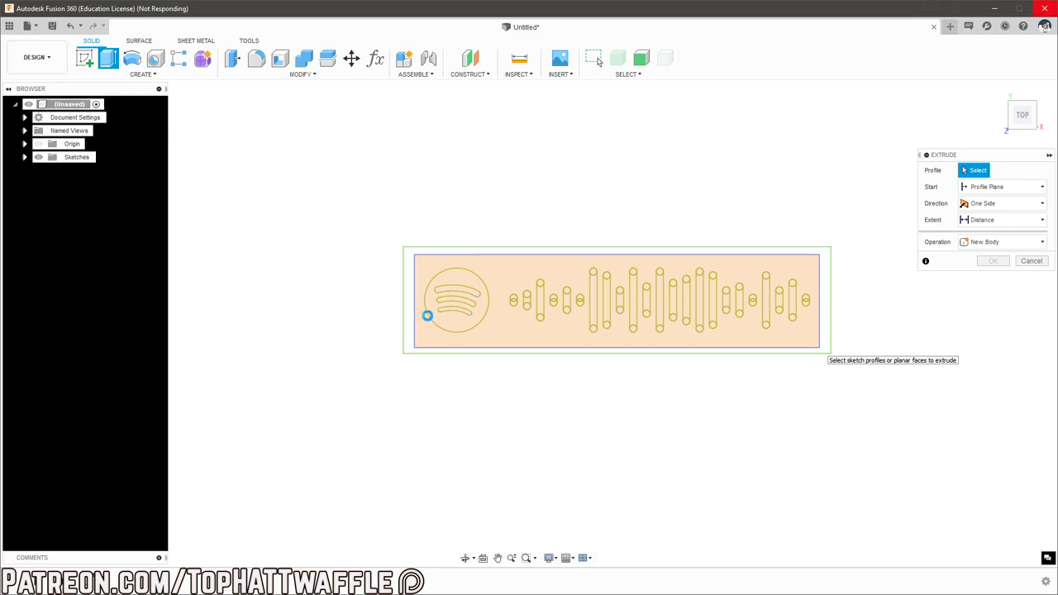
scroll(434, 290, down, 5)
scroll(435, 295, up, 5)
scroll(434, 295, up, 4)
click(534, 276)
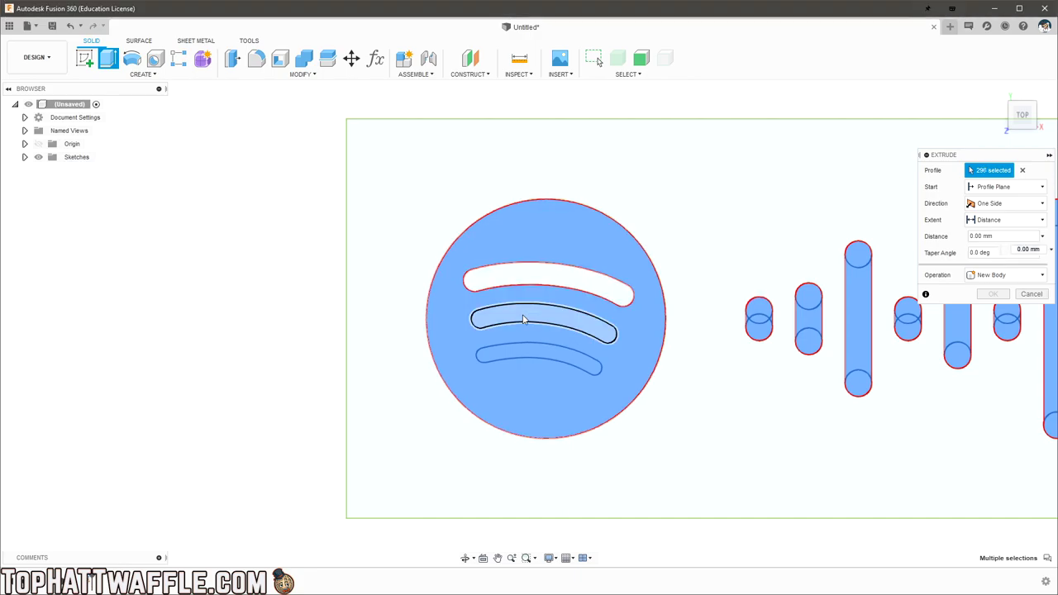
click(522, 317)
click(534, 357)
scroll(495, 415, down, 4)
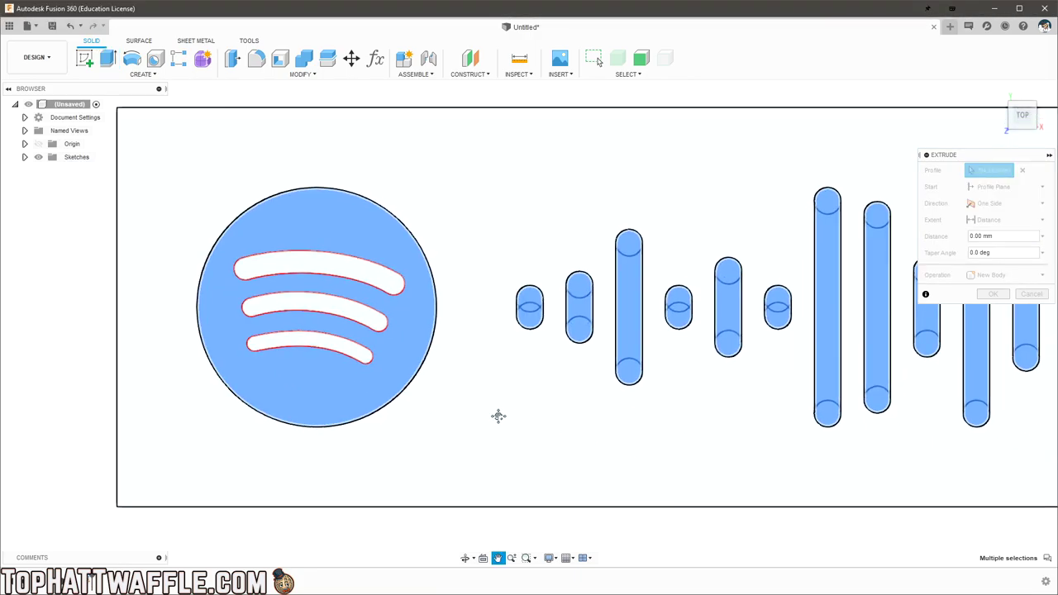
scroll(558, 406, down, 2)
text(5)
click(994, 294)
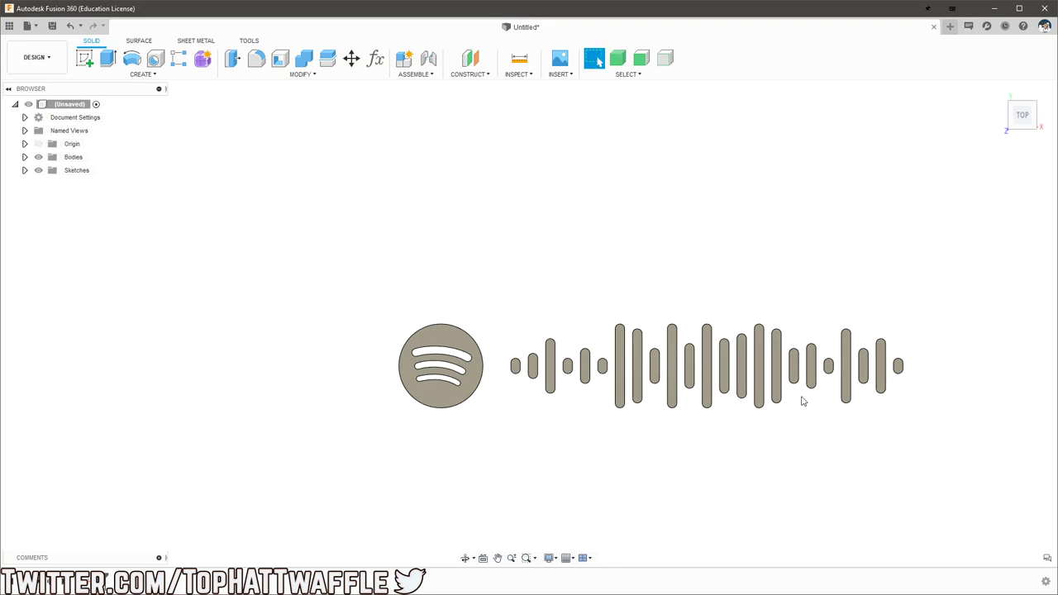
Step: Show the code sketch again together with the extruded logo and bars
shift+middle_drag(802, 401, 711, 269)
click(25, 170)
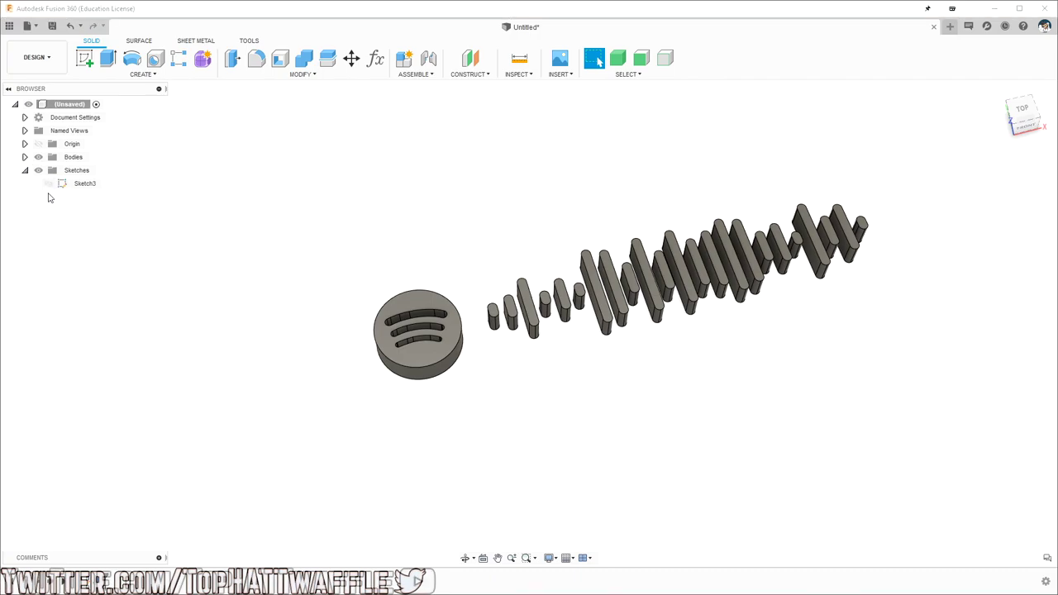
click(49, 183)
middle_drag(452, 180, 415, 210)
Step: Extrude the background rectangle and the logo's three curved slots 2 mm with the Join operation
click(107, 58)
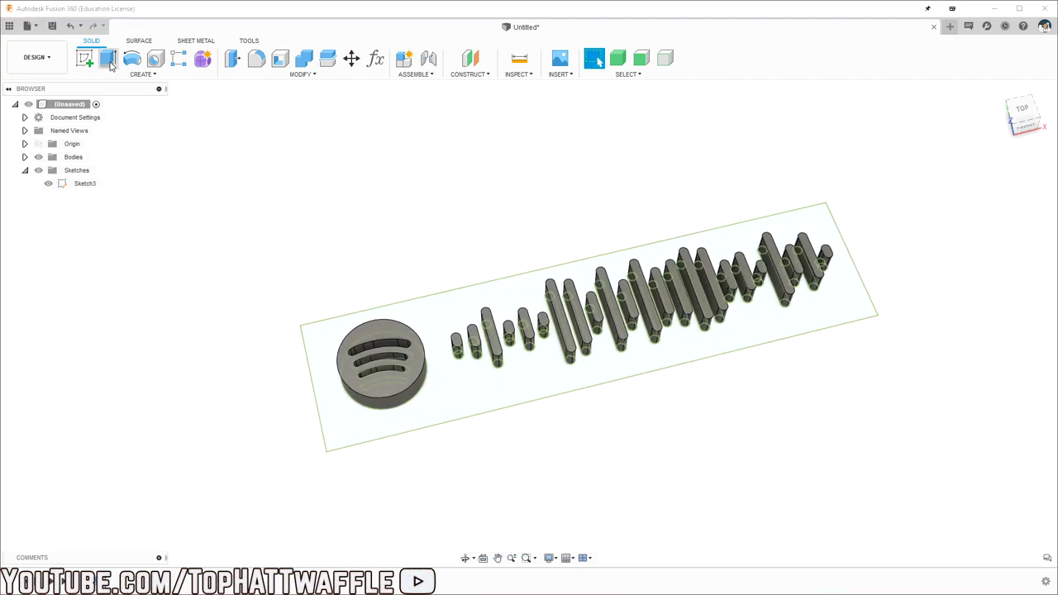
click(456, 404)
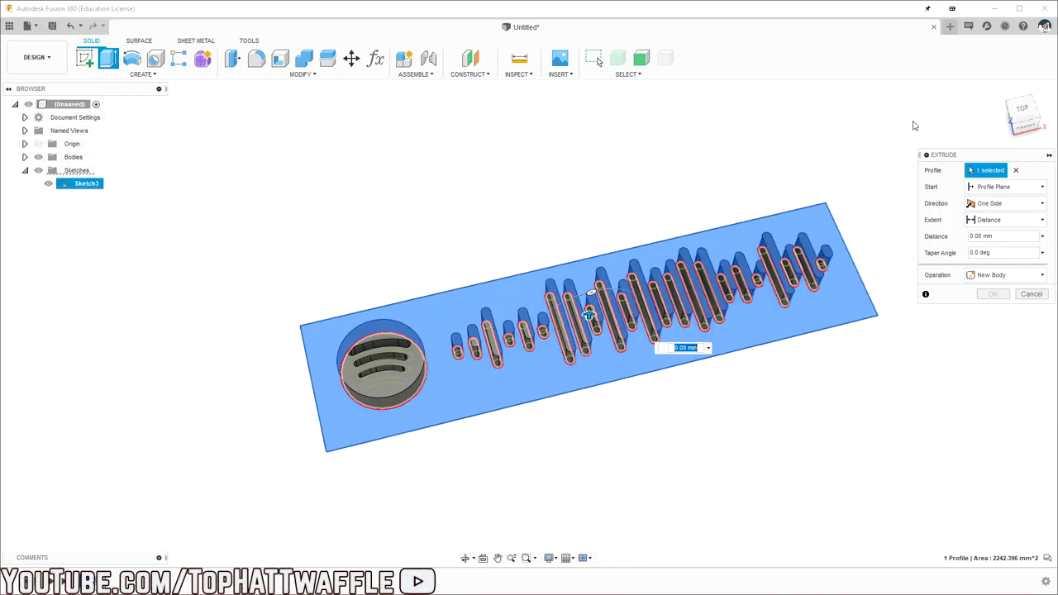
click(1022, 109)
scroll(605, 285, up, 5)
scroll(605, 285, up, 3)
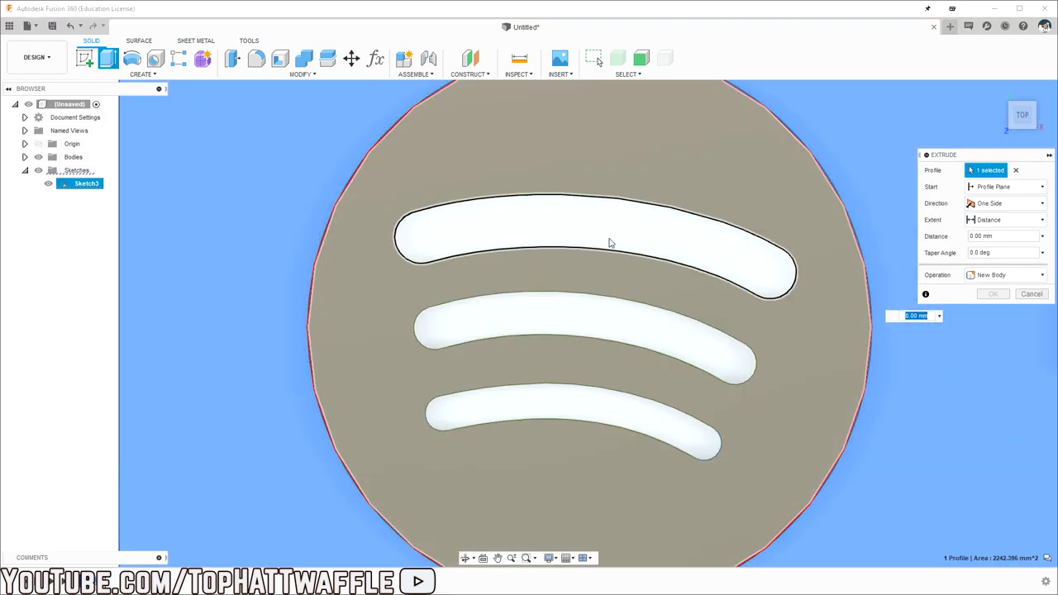
click(609, 238)
click(588, 335)
click(591, 415)
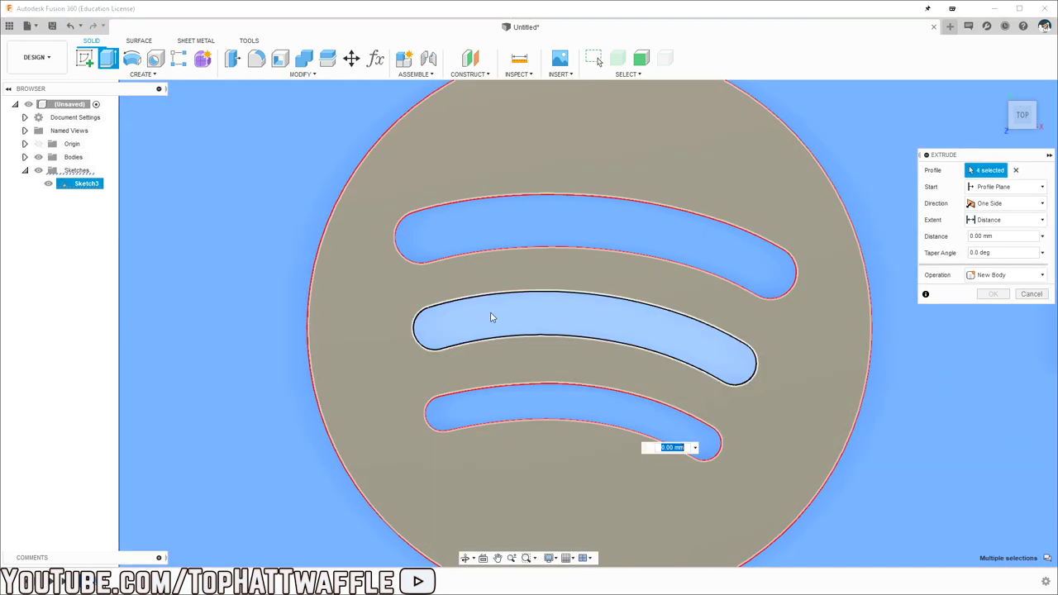
scroll(564, 309, down, 6)
middle_drag(673, 308, 438, 263)
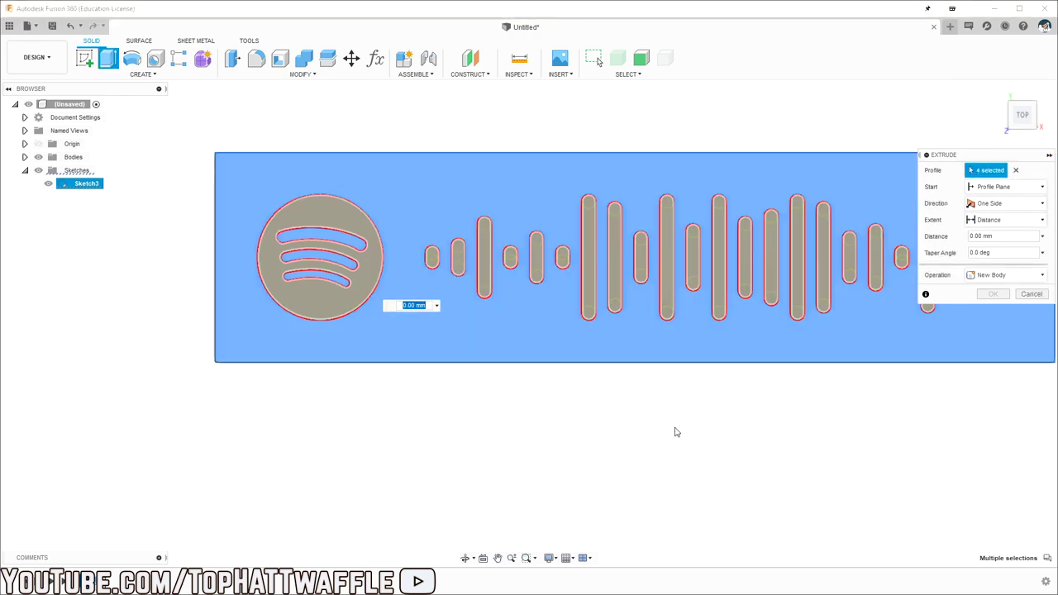
text(2)
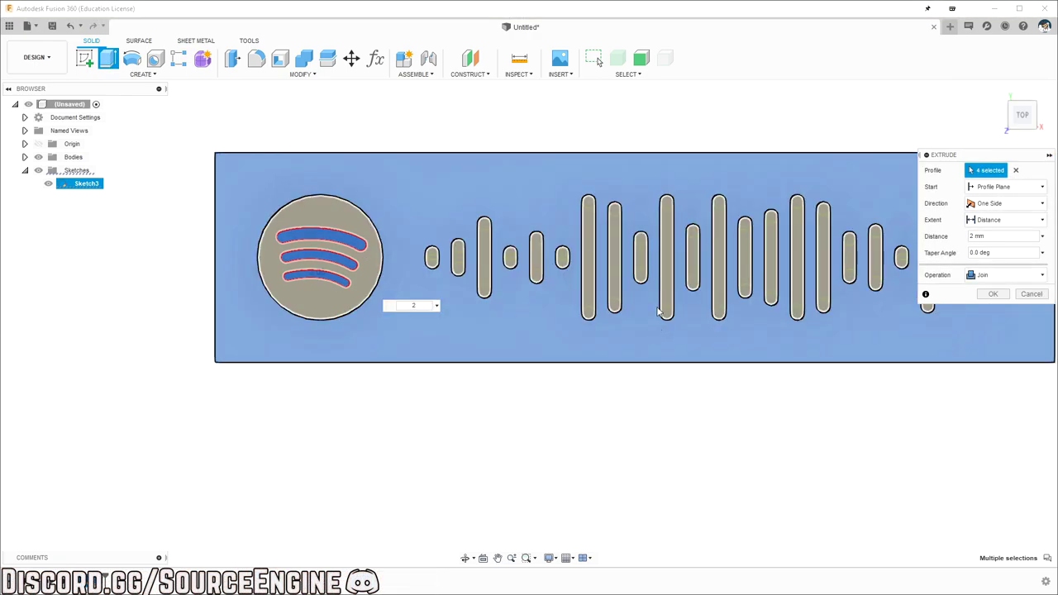
shift+middle_drag(658, 311, 714, 283)
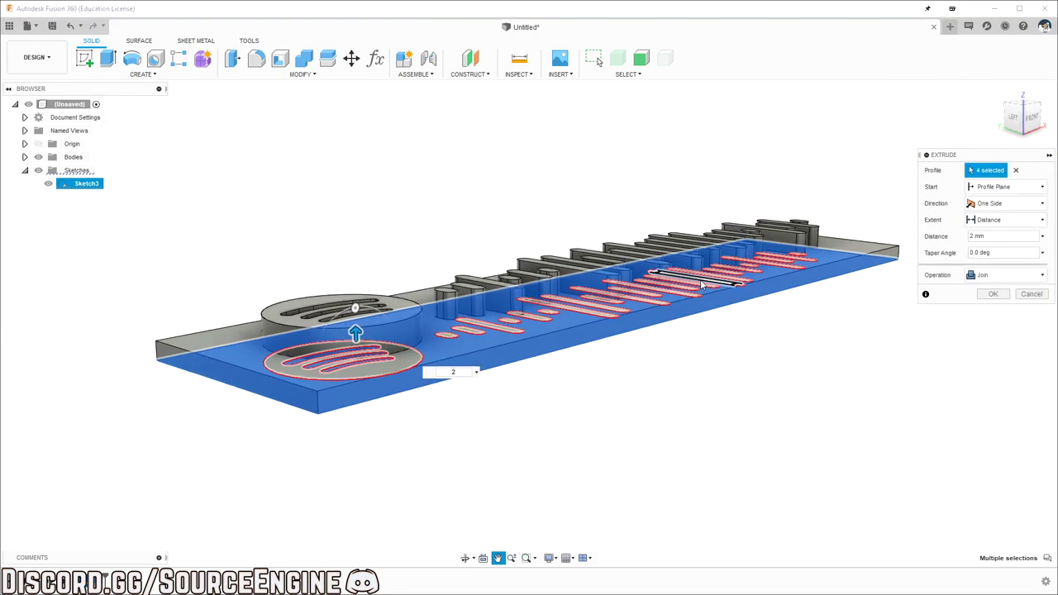
click(991, 295)
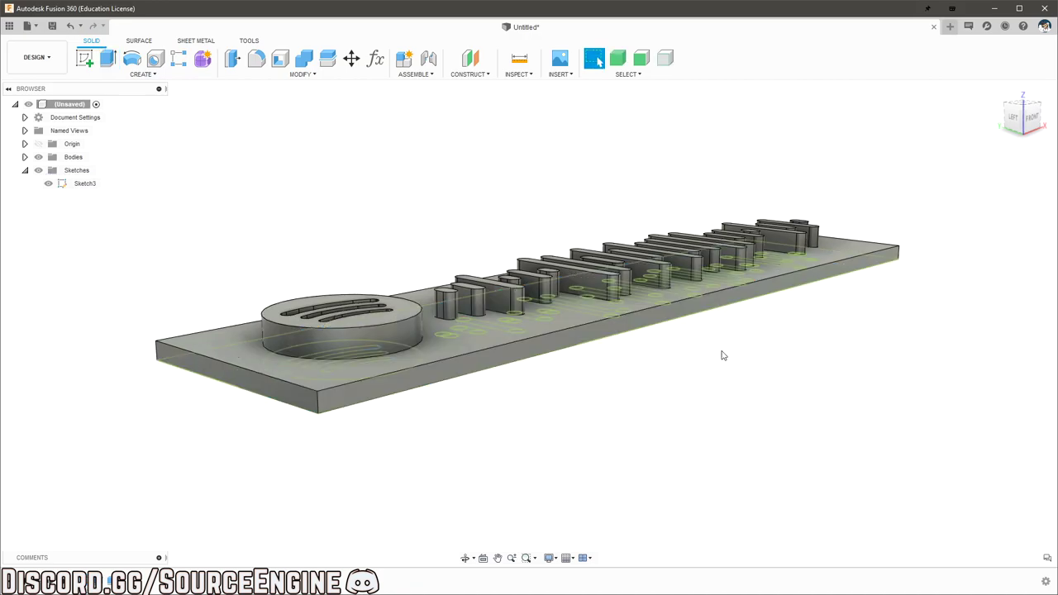
Step: Hide the code sketch so that only the solid model is displayed
middle_drag(311, 270, 412, 282)
click(47, 183)
mouse_move(680, 386)
shift+middle_down()
mouse_move(760, 354)
mouse_move(746, 324)
mouse_move(740, 351)
mouse_move(727, 357)
shift+middle_up()
Step: Save the finished body as an STL file named SPOTIFY on the Desktop
click(24, 157)
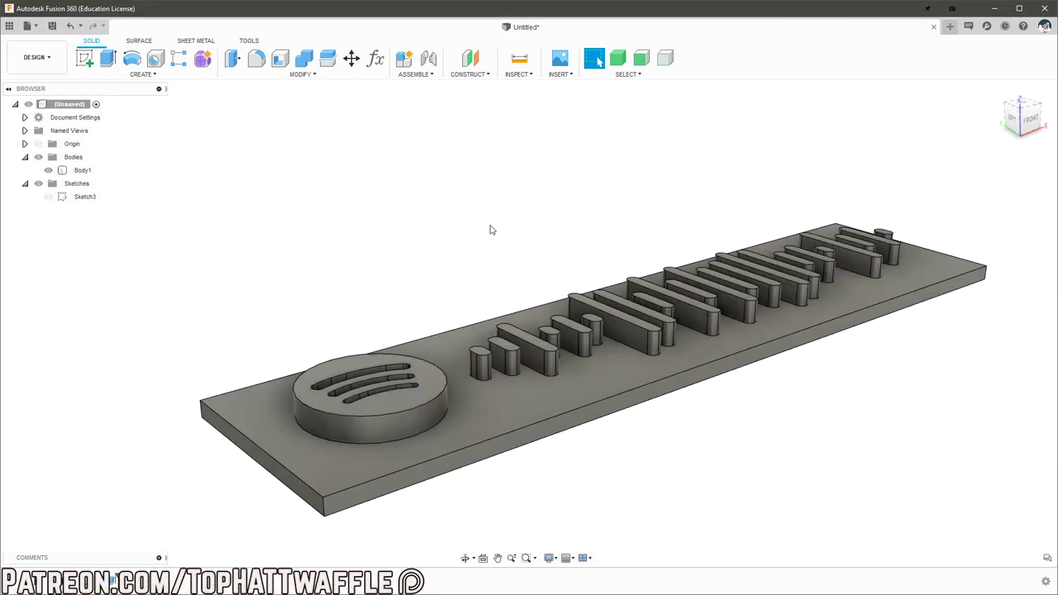
click(75, 158)
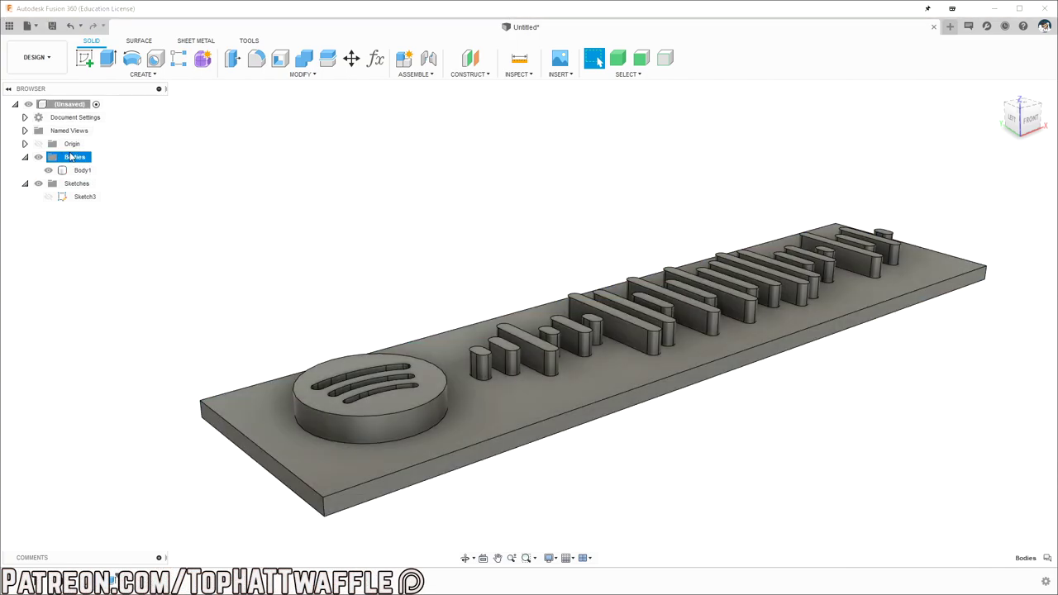
click(83, 170)
right_click(73, 170)
click(153, 289)
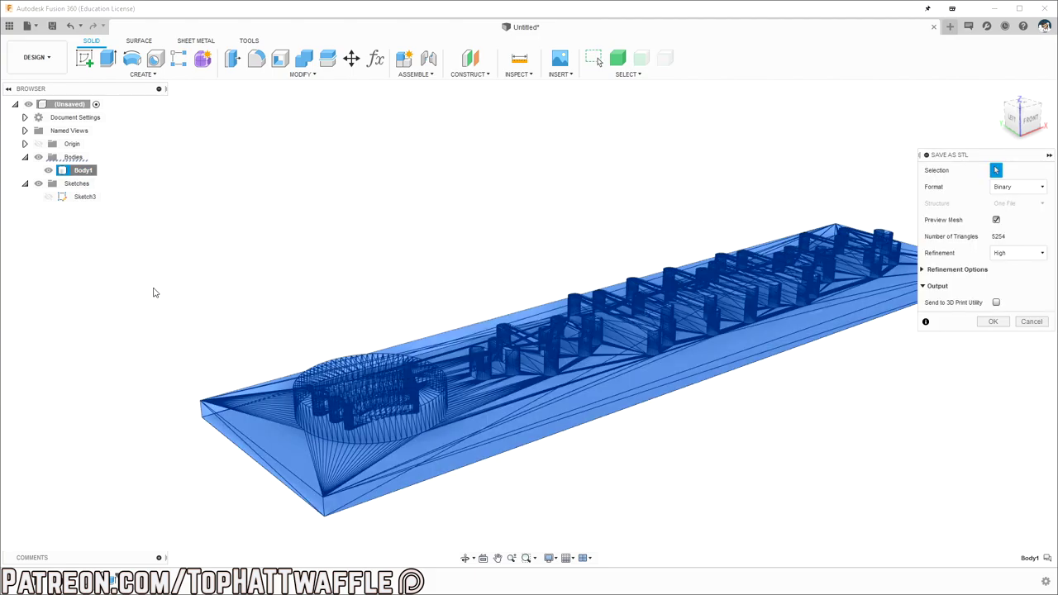
click(1002, 325)
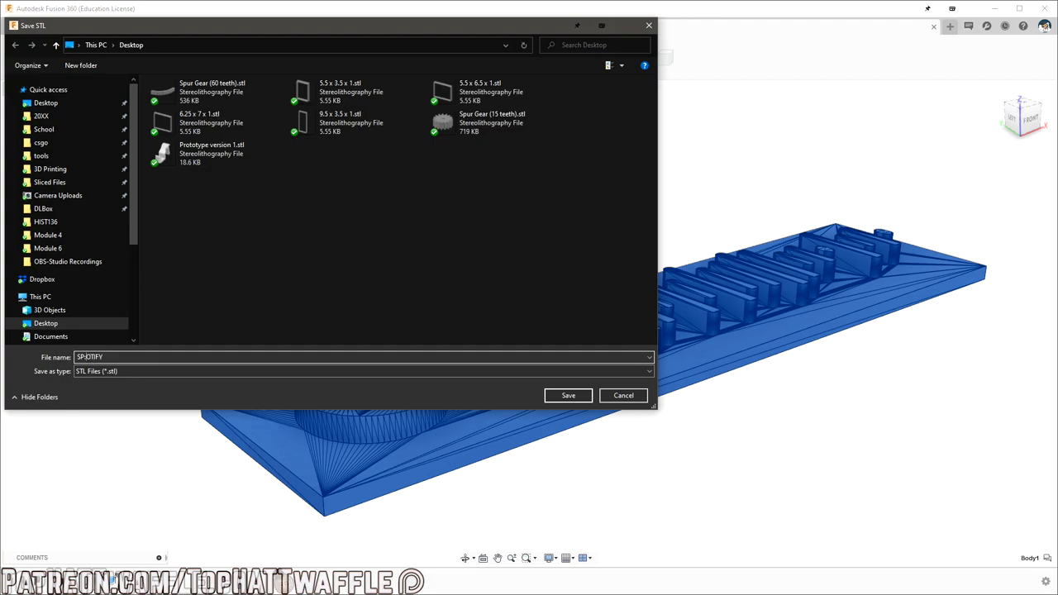
key(Return)
Step: Switch to Simplify3D and remove the model already on the build plate
key(super)
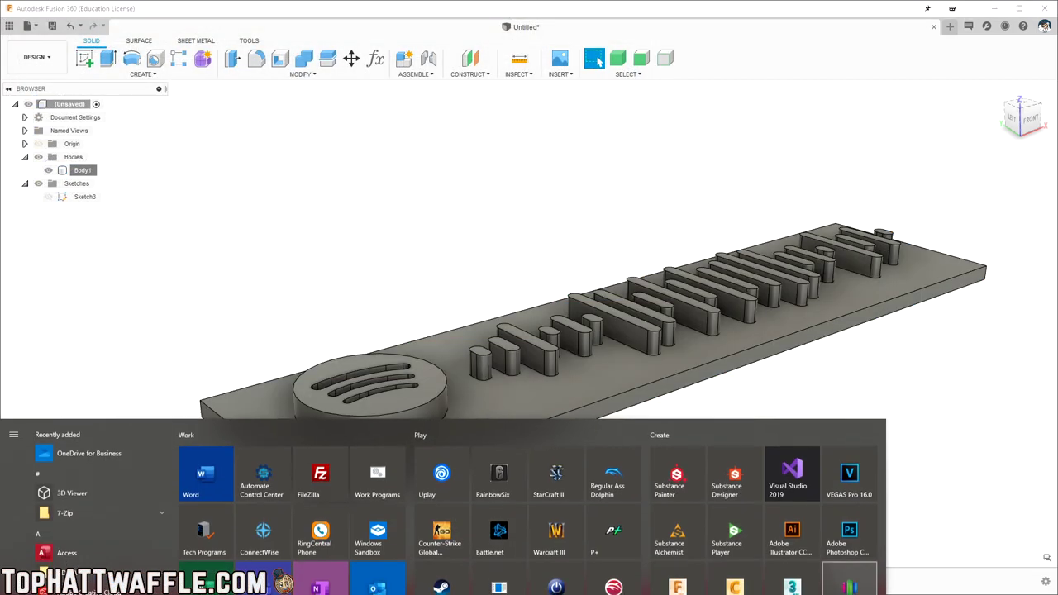
click(852, 575)
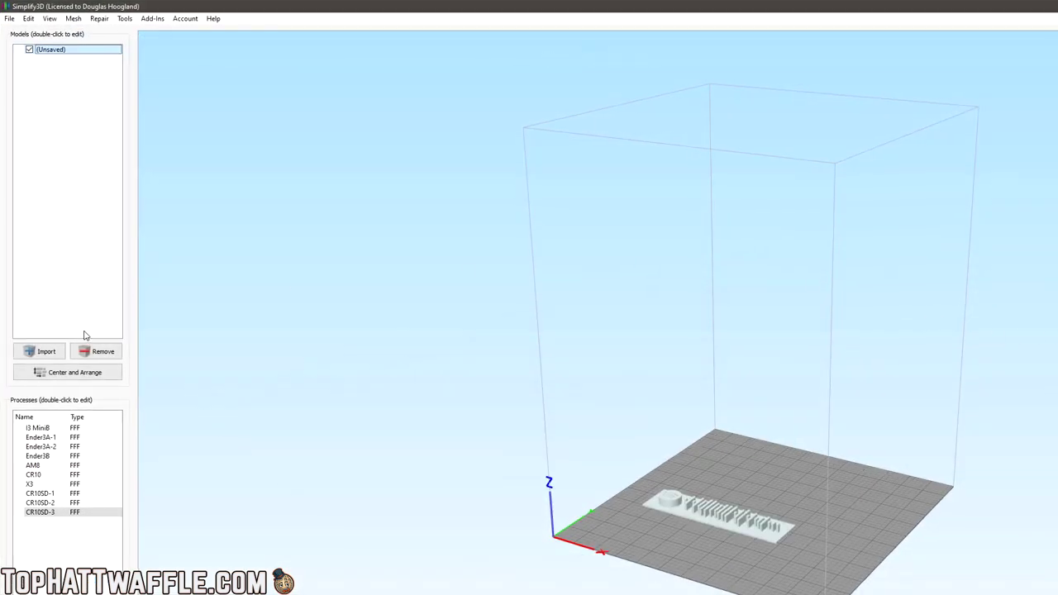
click(93, 351)
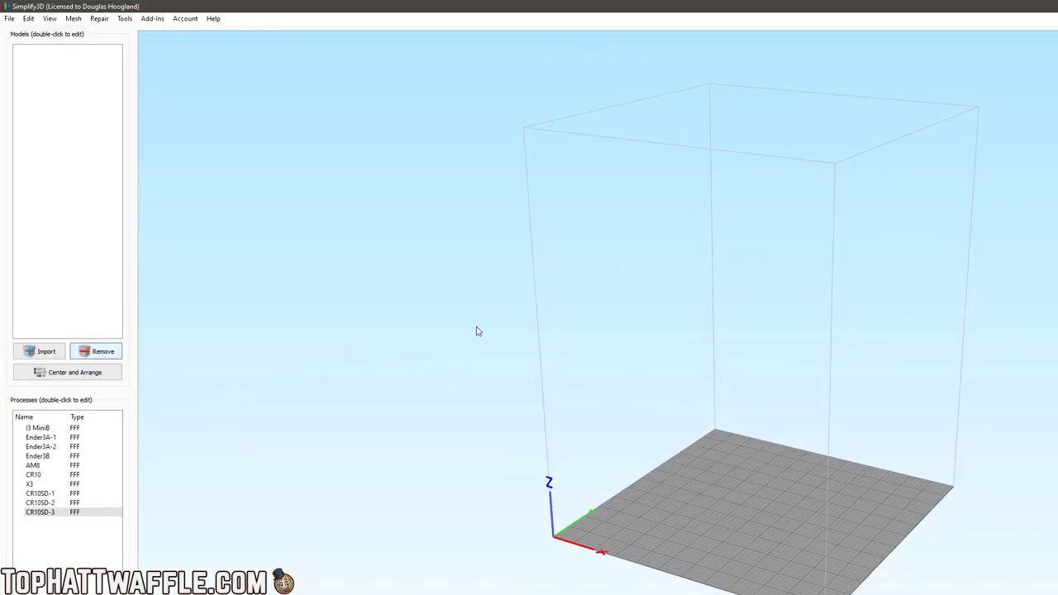
click(768, 426)
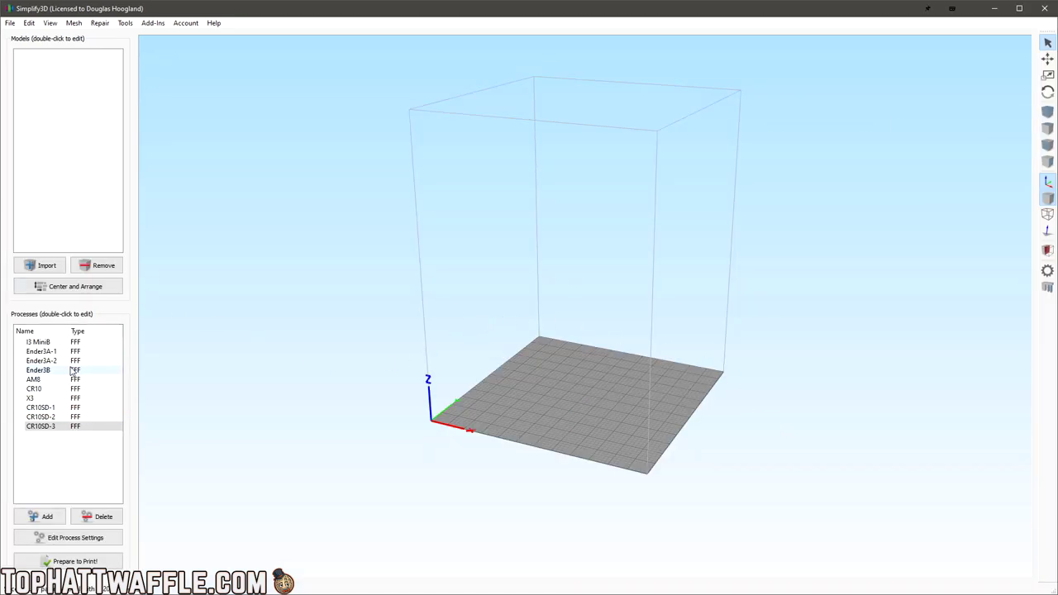
Step: Select the Ender3B process for the print
double_click(41, 369)
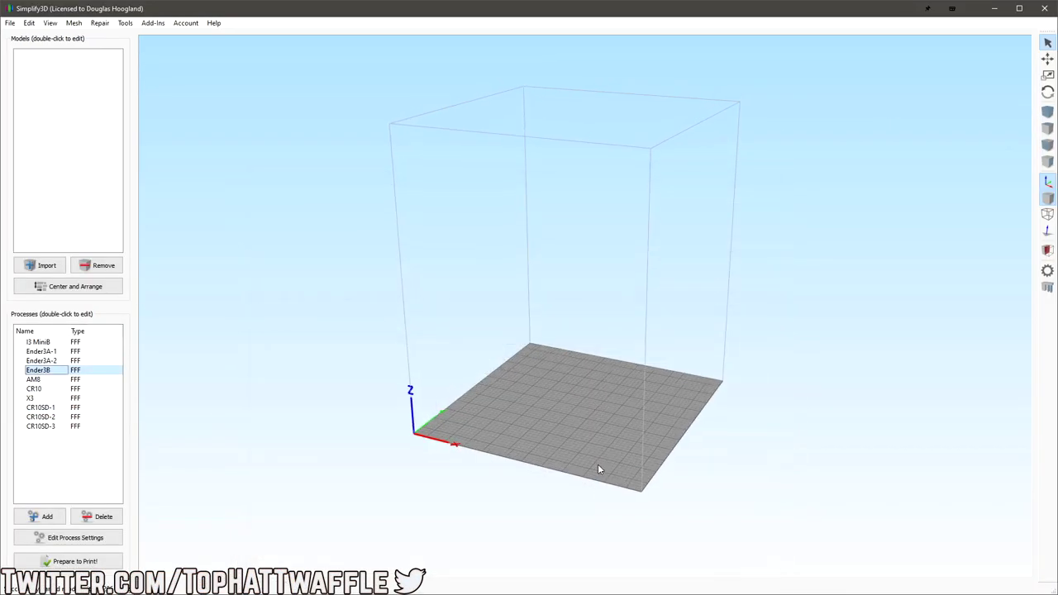
middle_drag(598, 465, 580, 289)
scroll(580, 289, up, 5)
drag(580, 289, 623, 378)
middle_drag(623, 377, 673, 376)
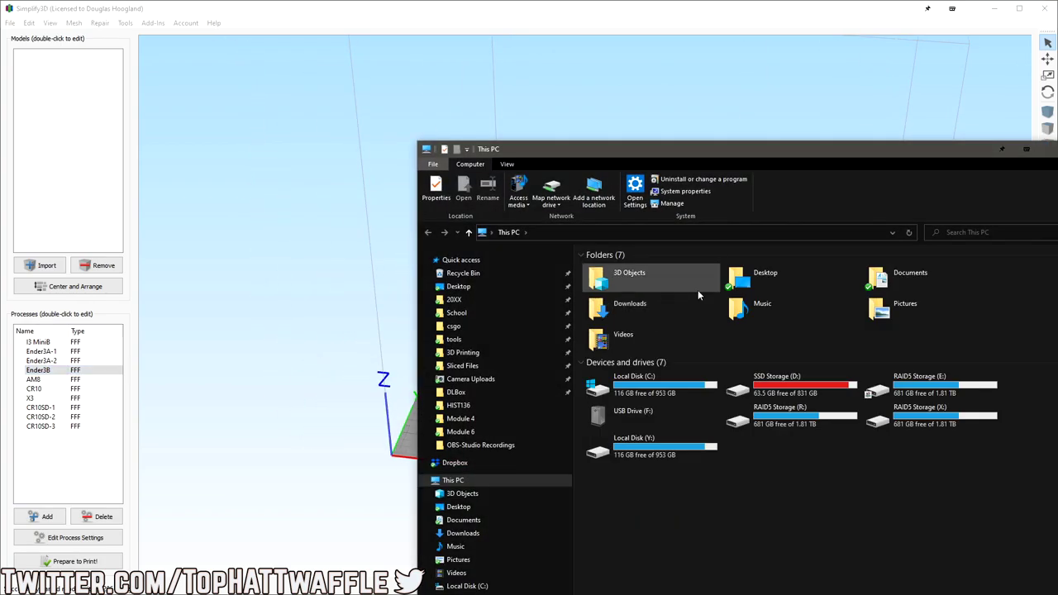
Step: Load the SPOTIFY STL file from the Desktop folder onto the build plate
double_click(764, 273)
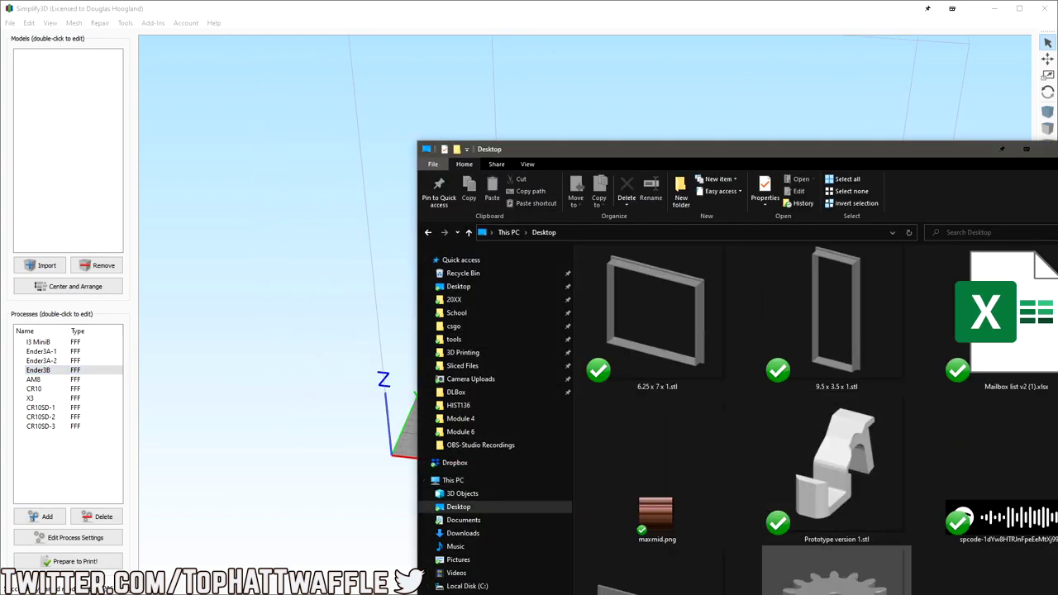
drag(657, 574, 326, 321)
drag(625, 408, 777, 422)
scroll(778, 422, up, 5)
drag(528, 406, 359, 80)
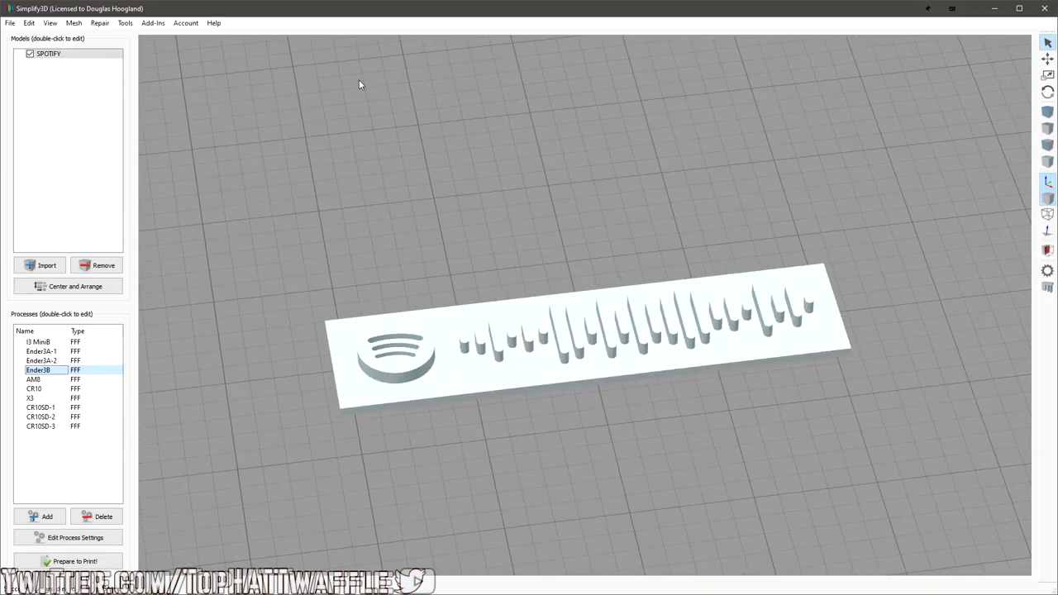
Step: Split the Ender3B process at a height of 2 mm and prepare the print with both resulting processes
click(124, 22)
click(154, 88)
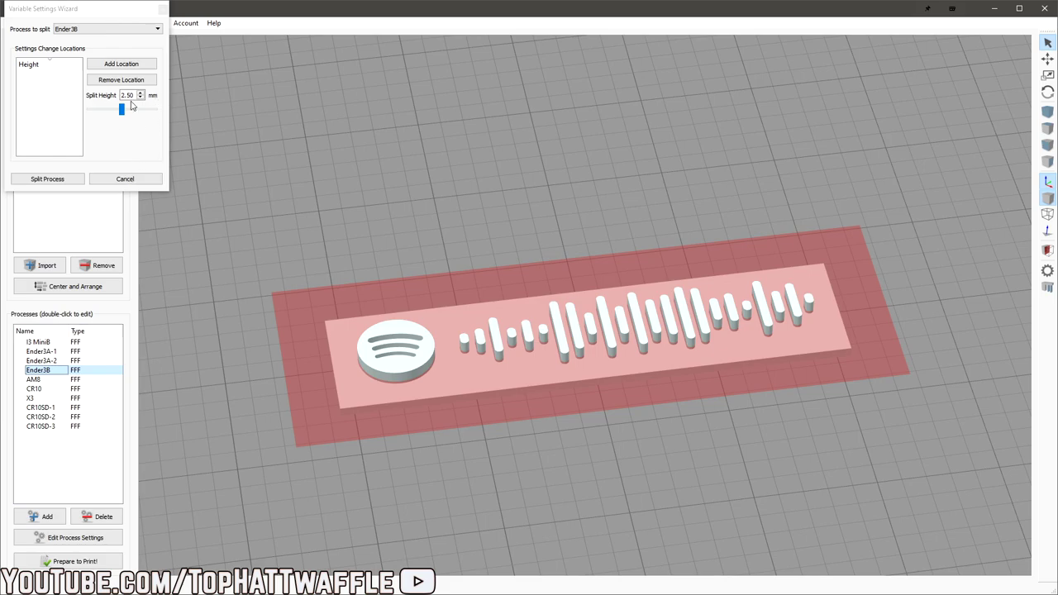
text(2)
click(120, 63)
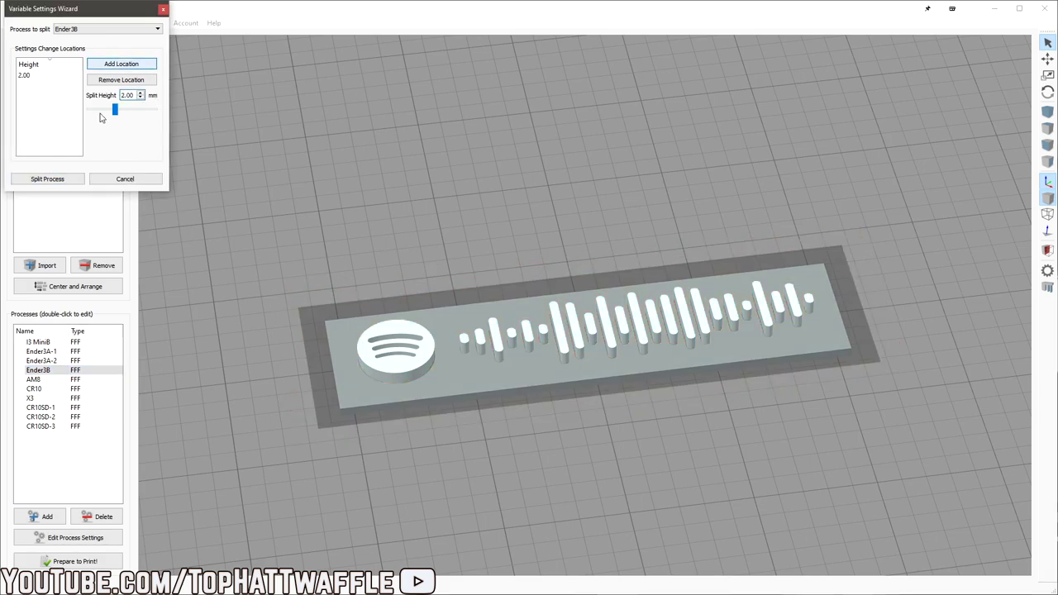
click(47, 178)
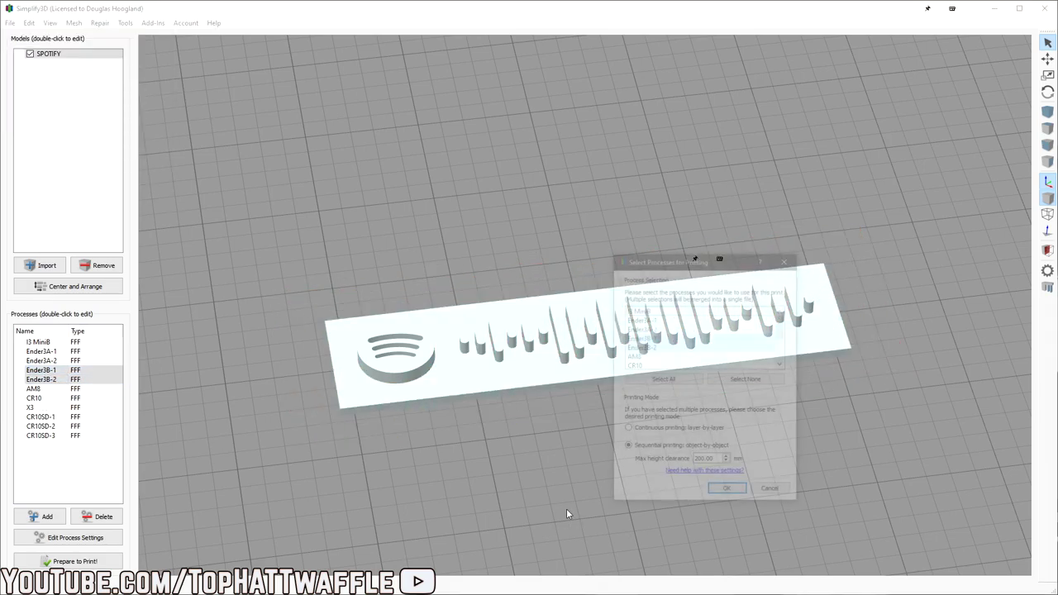
Step: Inspect the toolpath preview, coloured by process, to examine the separation between the base plate and the raised code
drag(468, 438, 633, 372)
scroll(633, 372, up, 2)
right_drag(529, 434, 567, 289)
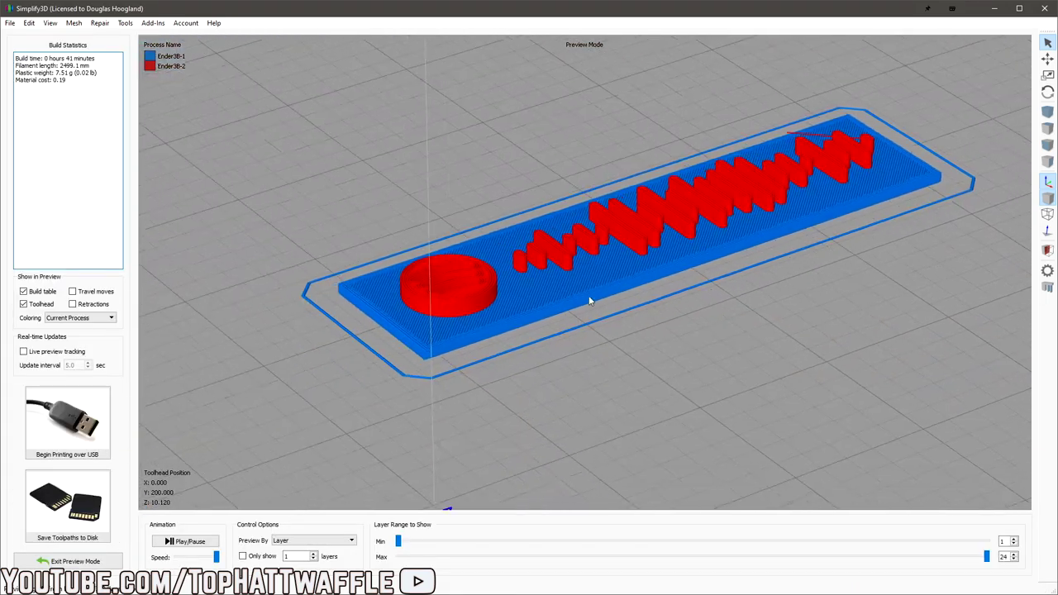
scroll(519, 387, up, 5)
scroll(518, 385, down, 5)
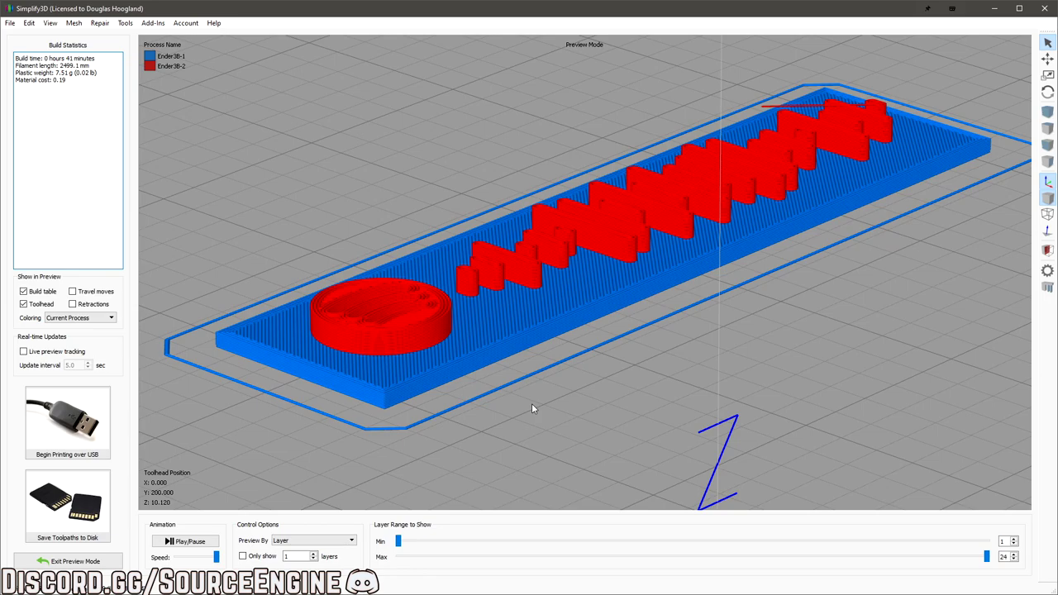
right_drag(531, 404, 553, 435)
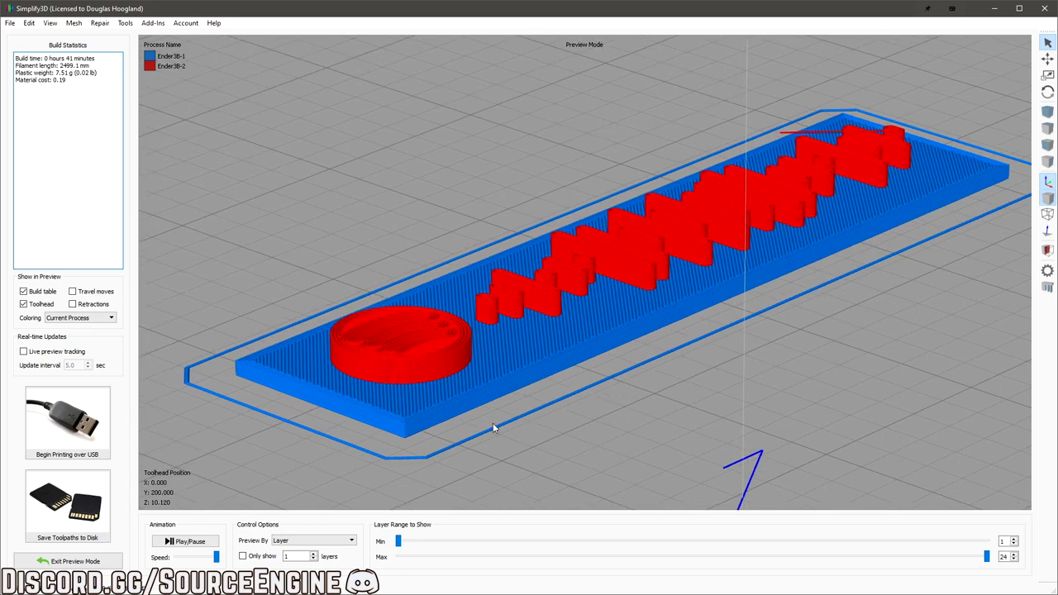
drag(632, 252, 628, 414)
scroll(600, 326, down, 5)
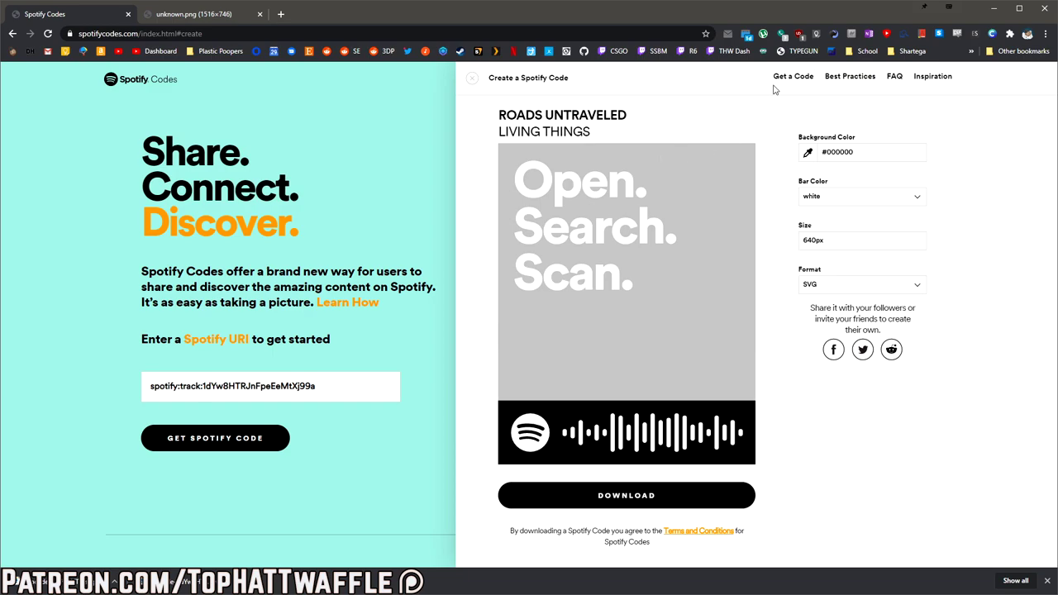
Step: Switch to the Spotify Codes website in the browser, review its best practices and close them
click(864, 87)
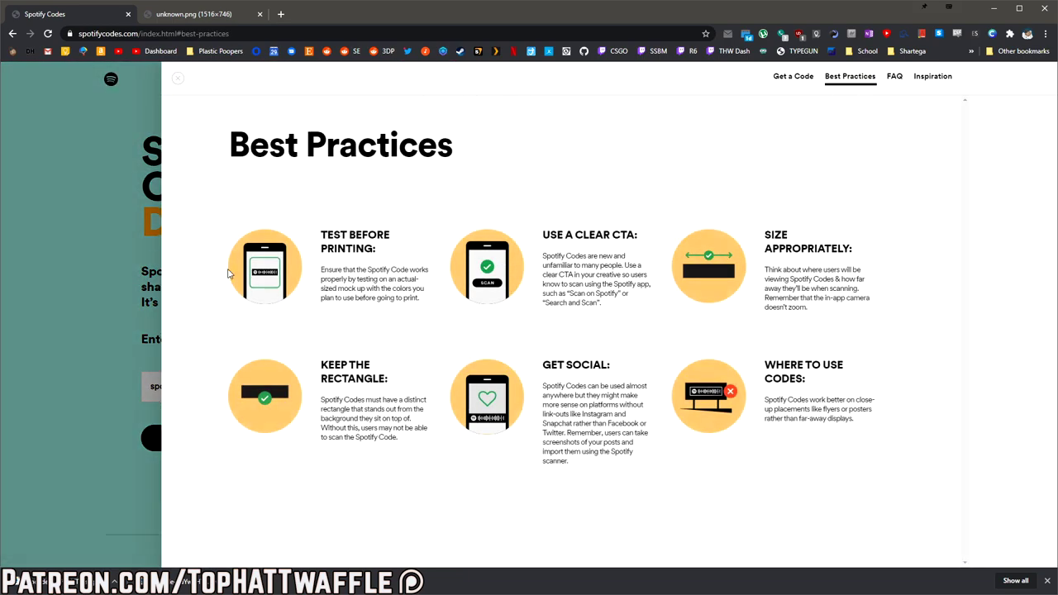
click(81, 286)
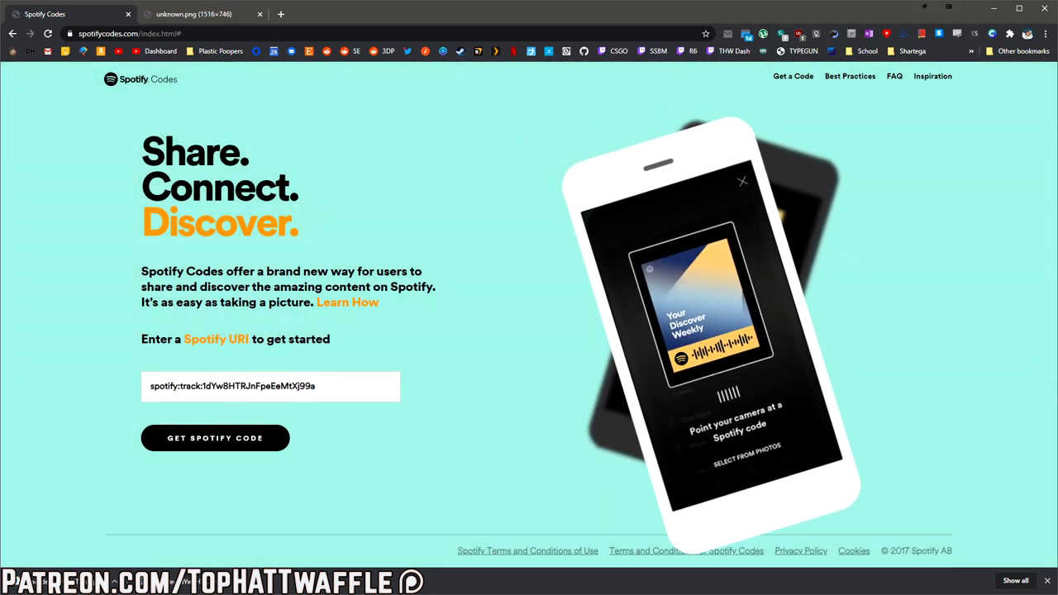